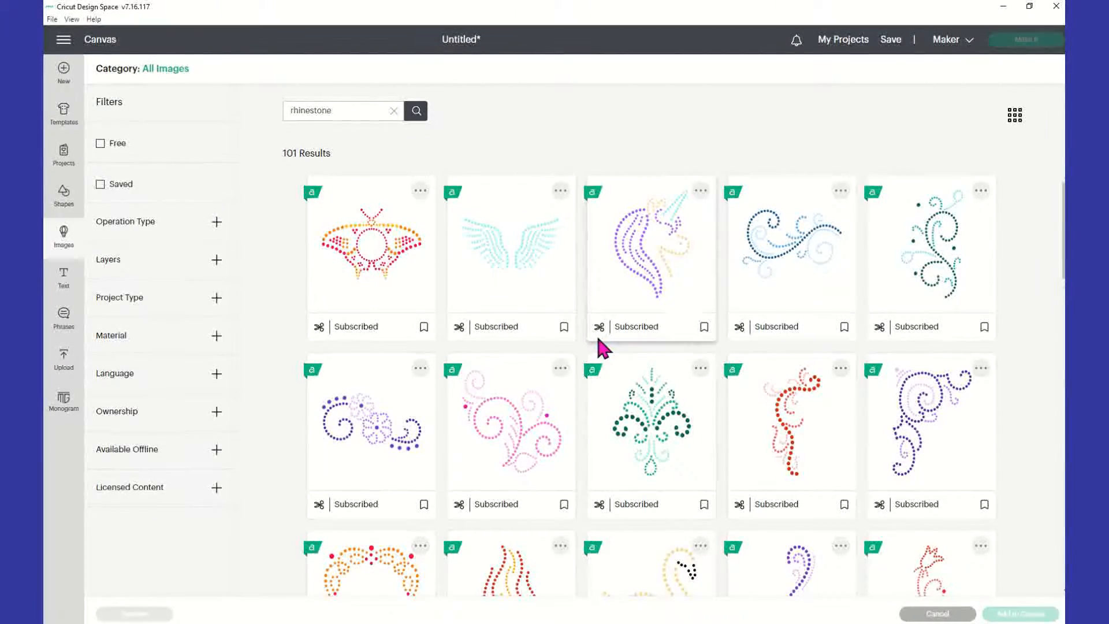
Find the cross with sun rays among the rhinestone images and add it to the canvas.
scroll(599, 352, down, 2)
scroll(597, 350, down, 1)
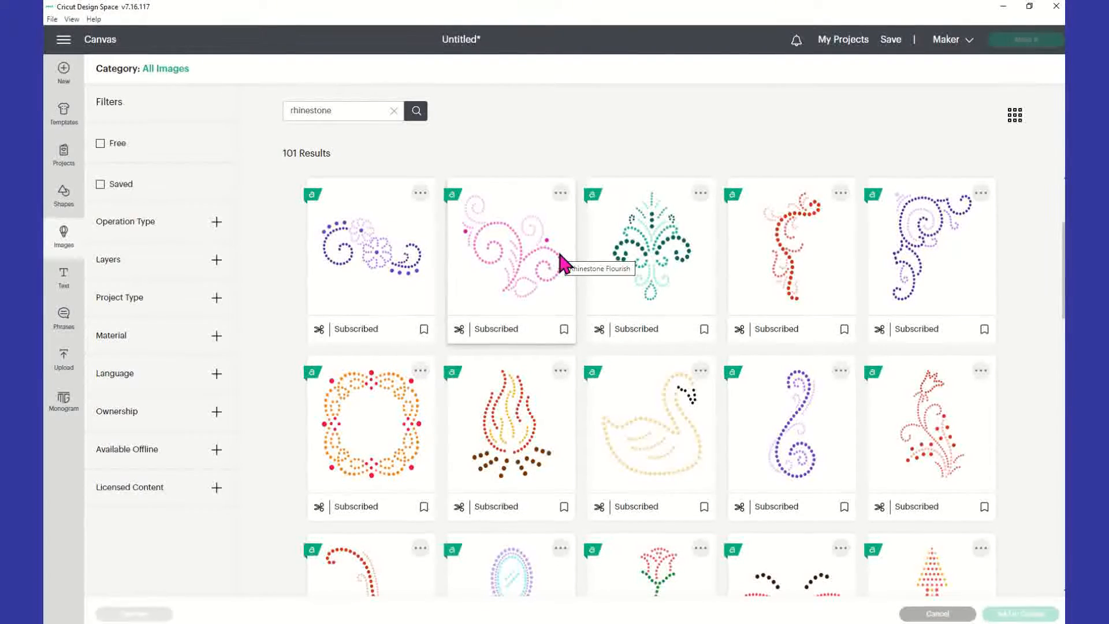
scroll(560, 261, down, 5)
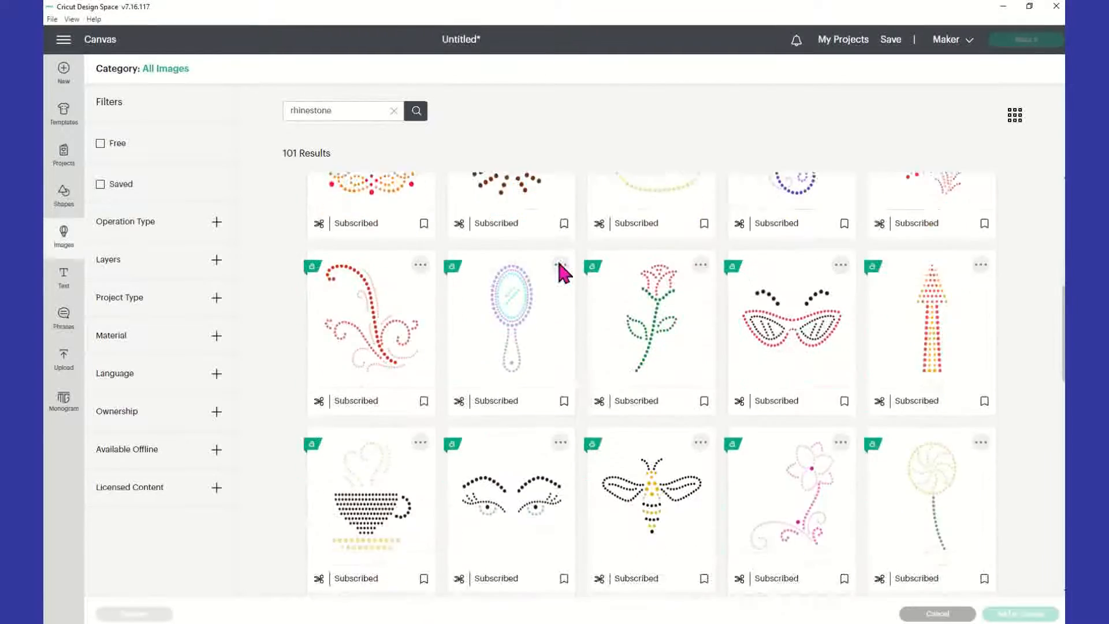
scroll(559, 265, down, 1)
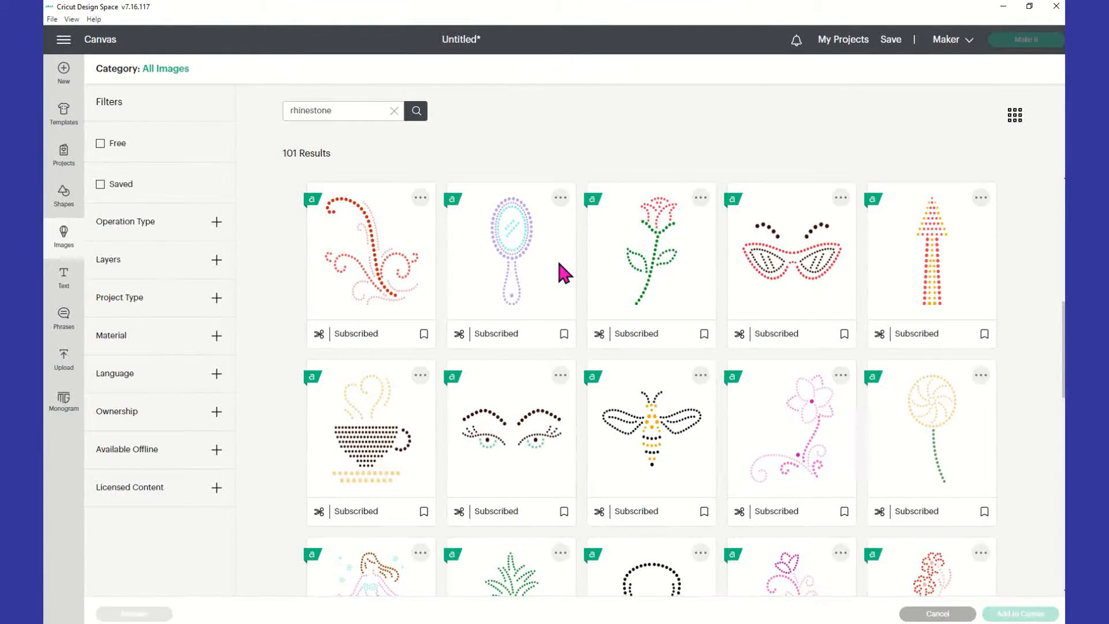
scroll(553, 346, down, 2)
scroll(551, 358, down, 4)
scroll(550, 359, down, 5)
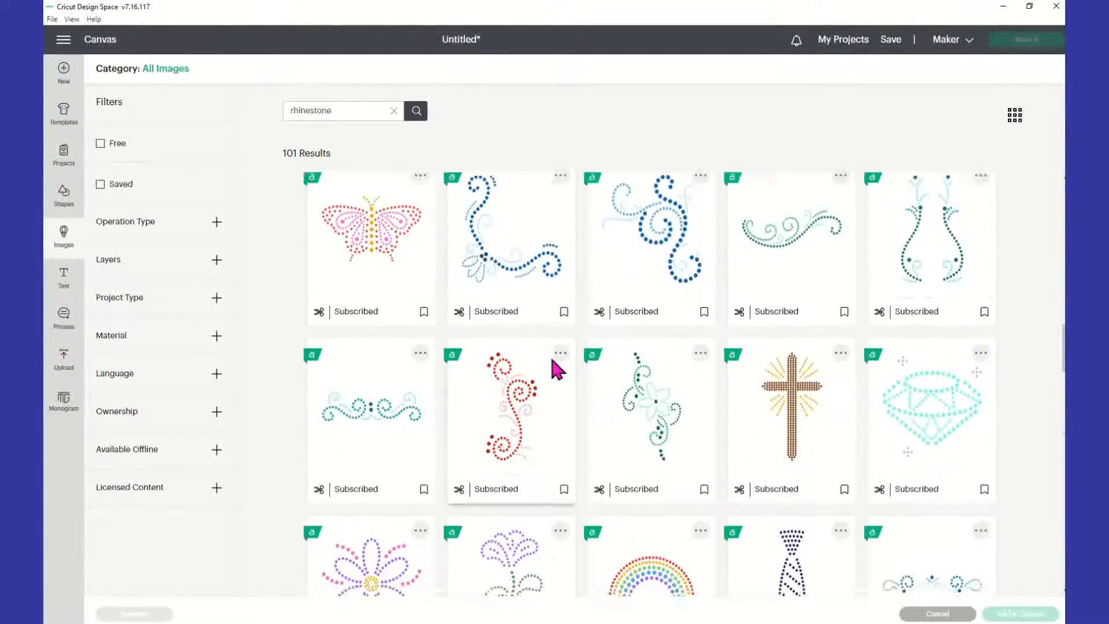
scroll(556, 368, down, 1)
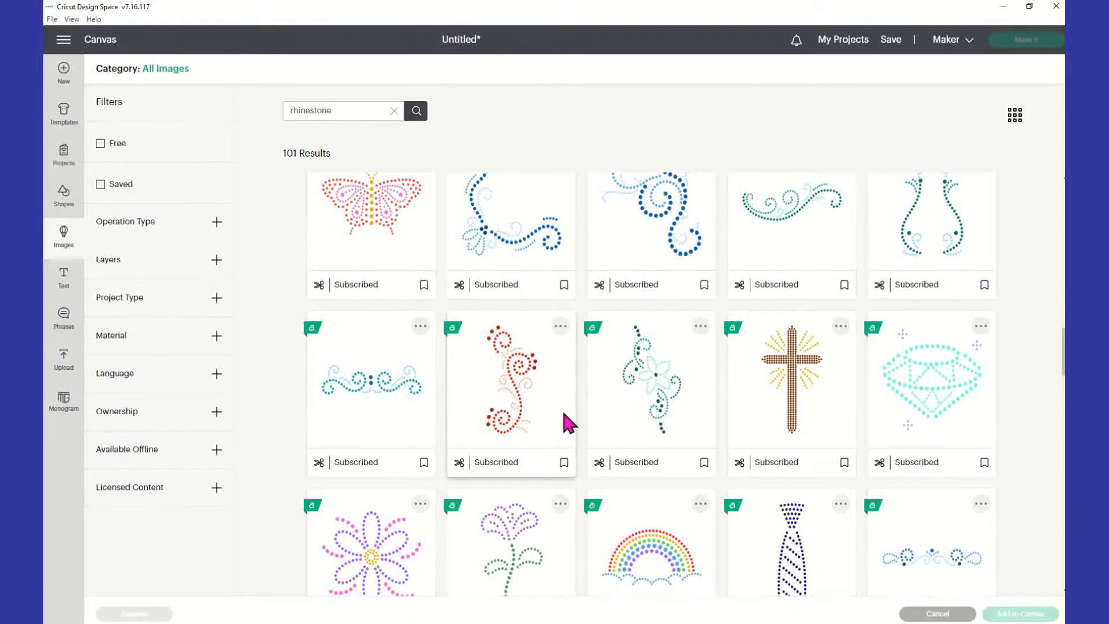
scroll(564, 412, down, 4)
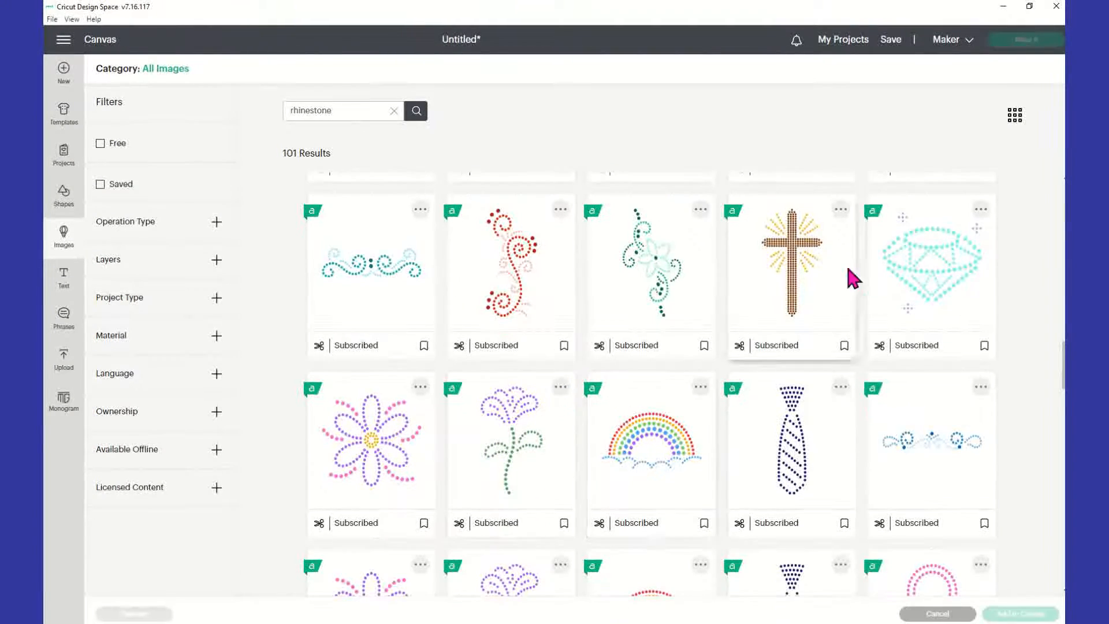
click(818, 233)
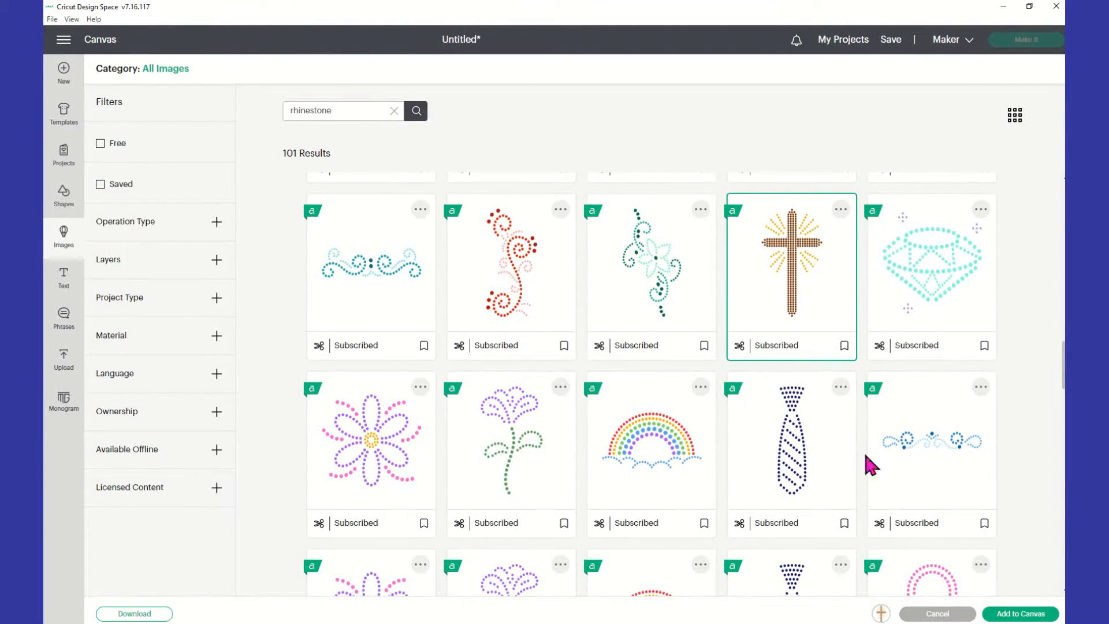
click(1047, 615)
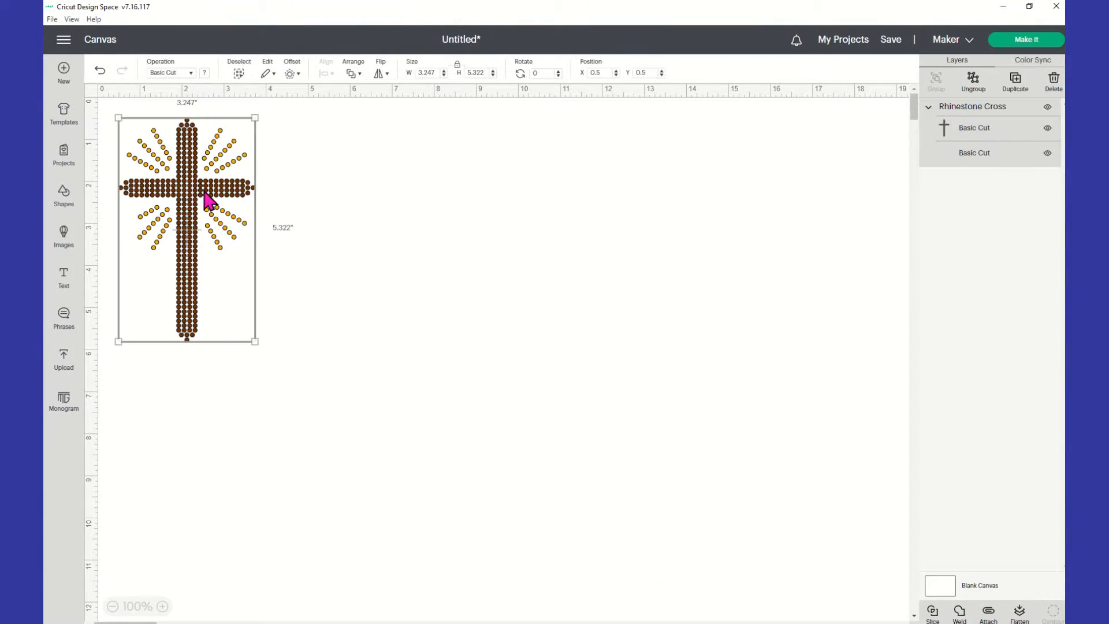
Duplicate the rhinestone cross, set the two side by side, and hide the lower Rhinestone Cross group as a backup.
right_click(206, 194)
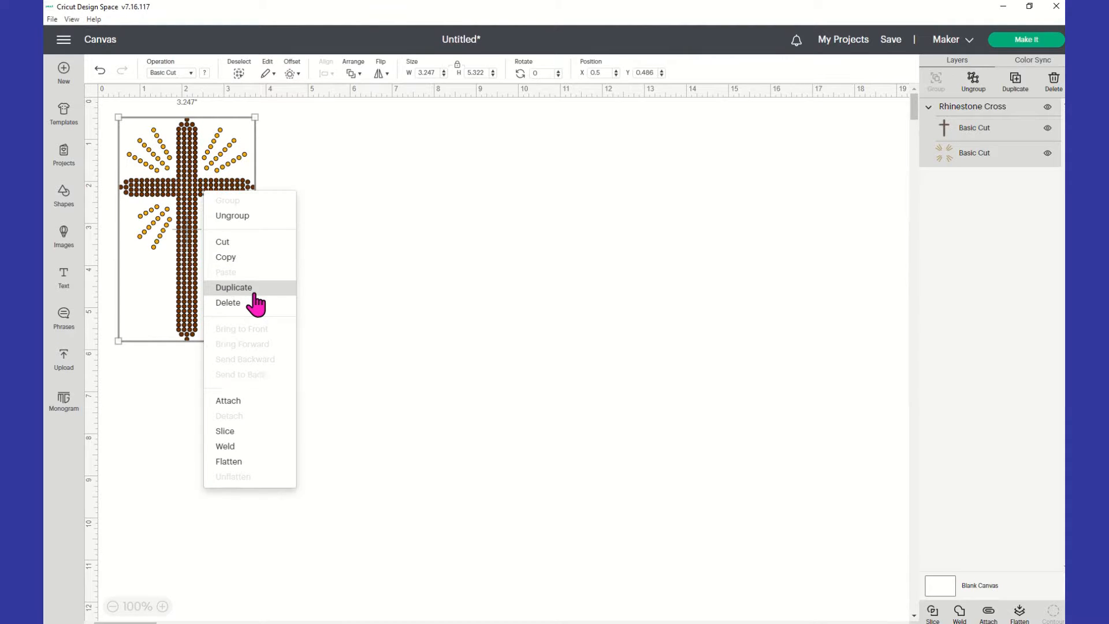
click(216, 258)
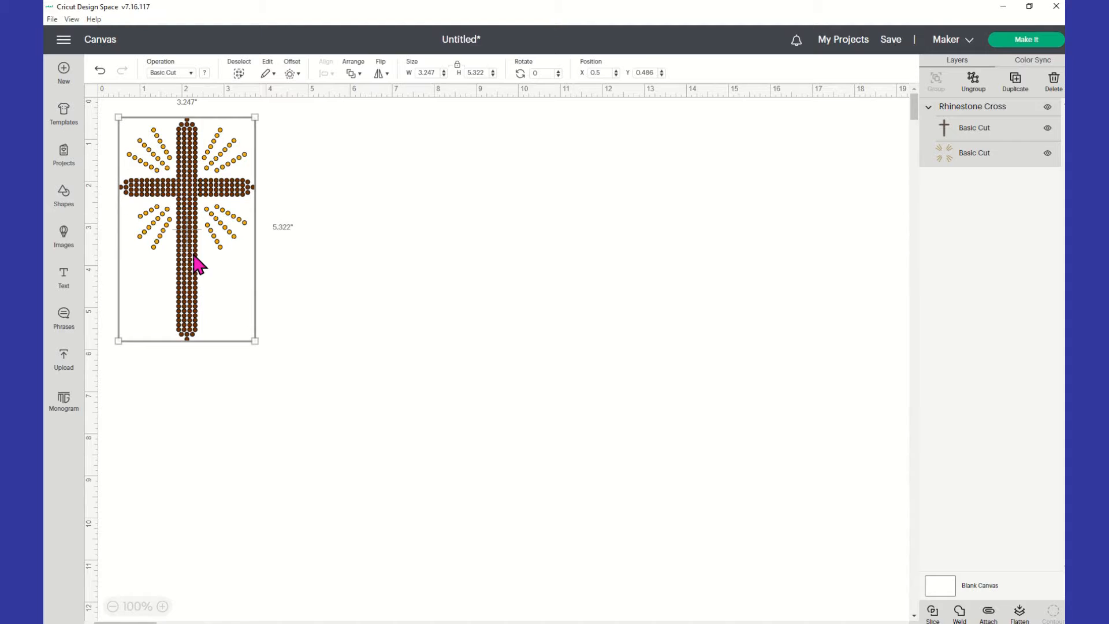
drag(200, 265, 337, 313)
right_click(337, 313)
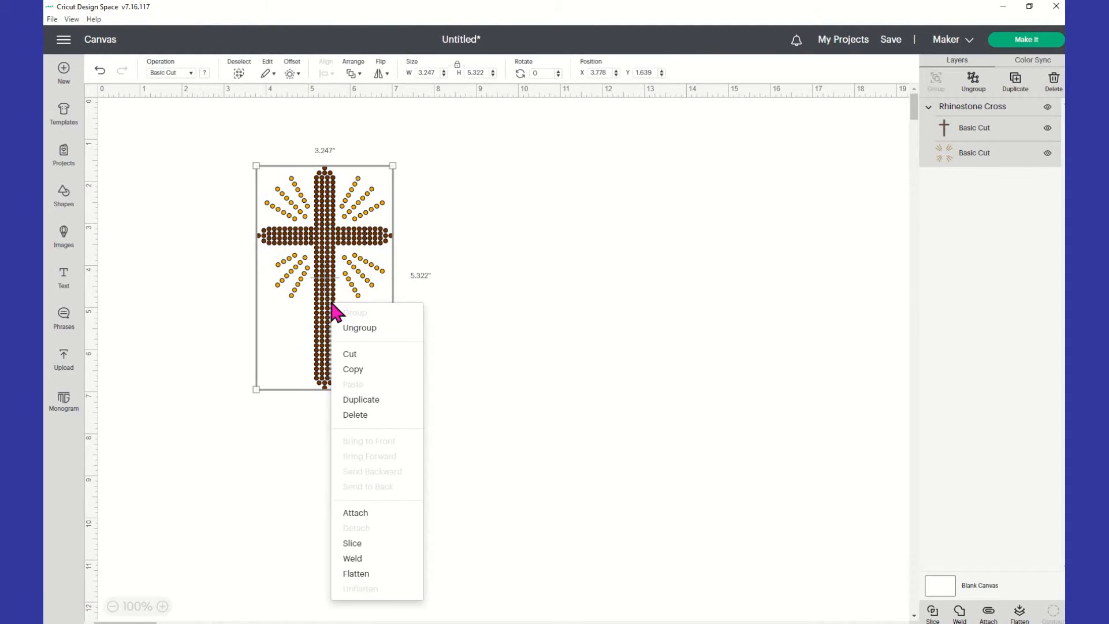
click(382, 399)
drag(321, 298, 510, 277)
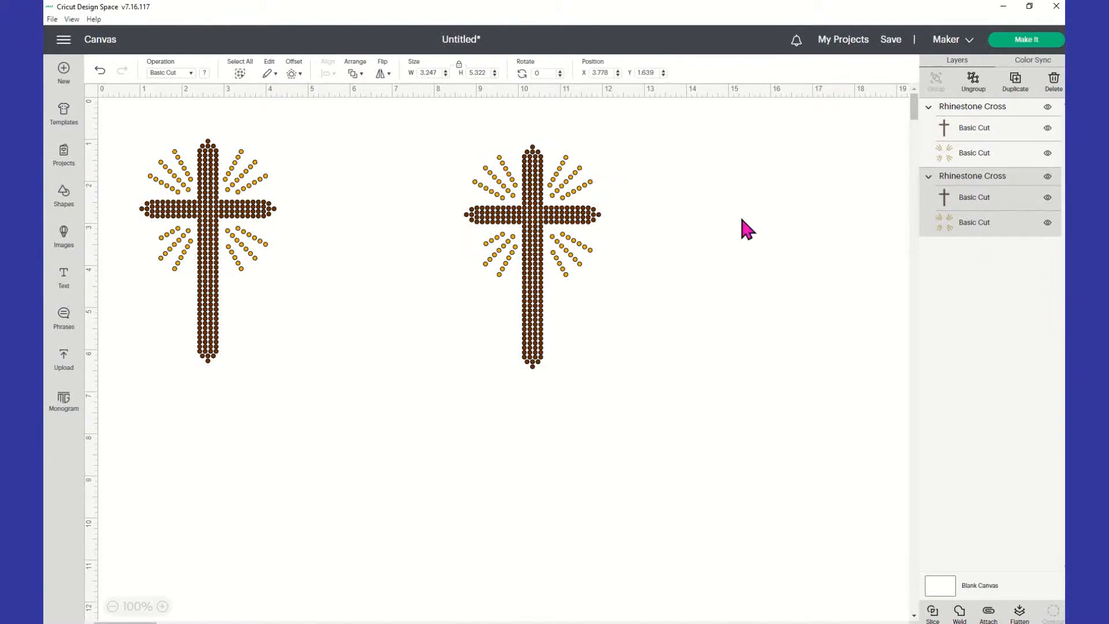
click(1047, 176)
Ungroup the visible rhinestone cross and hide its separate yellow rays layer.
click(219, 258)
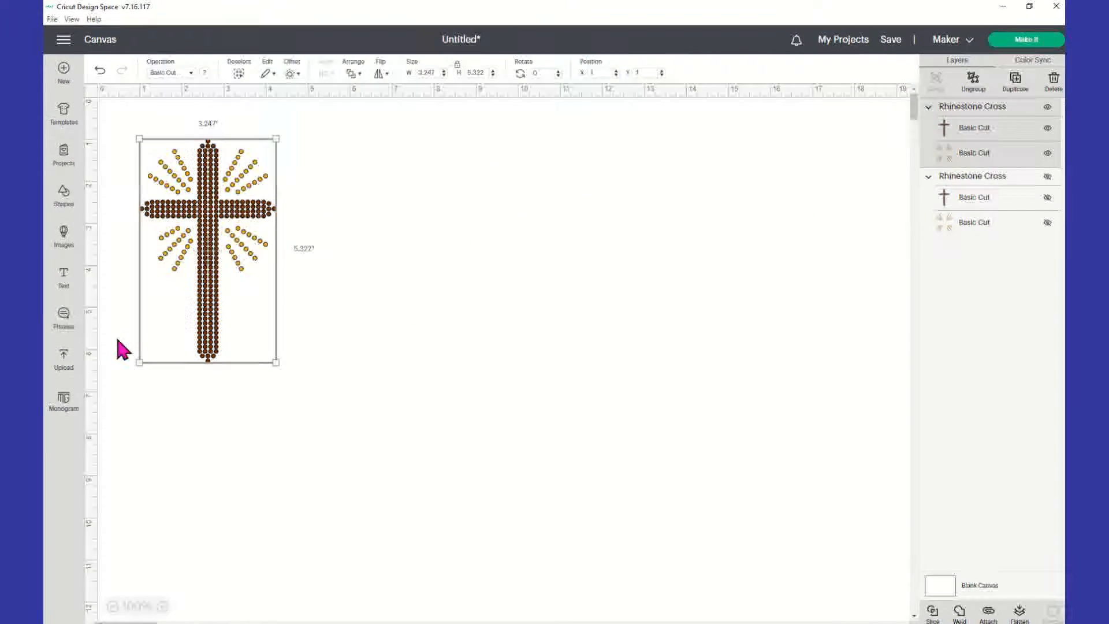
click(979, 90)
click(377, 421)
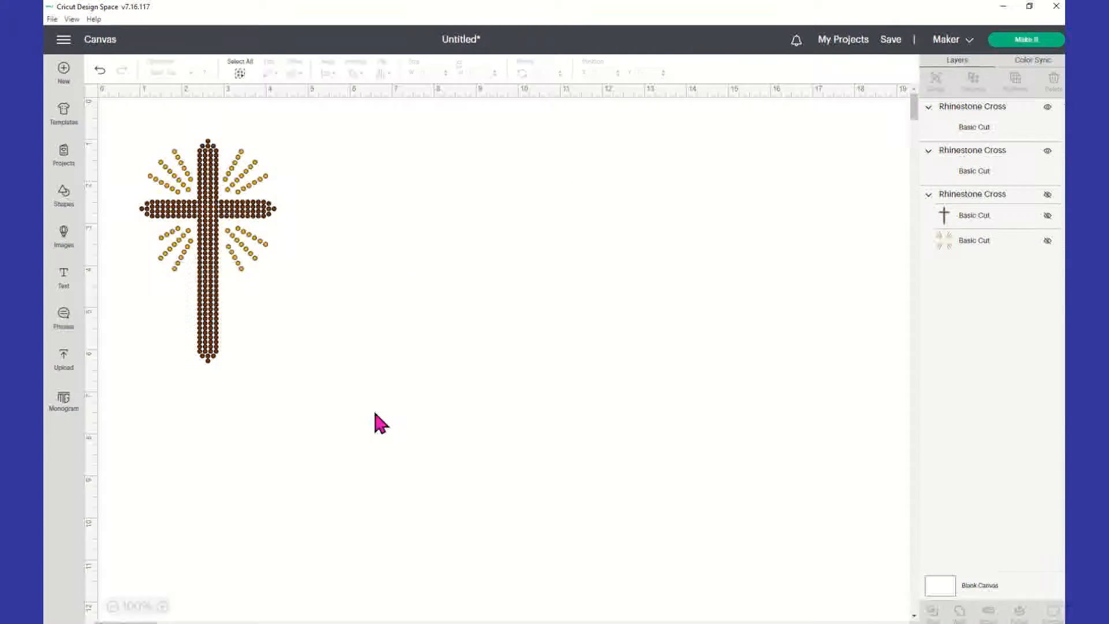
click(225, 270)
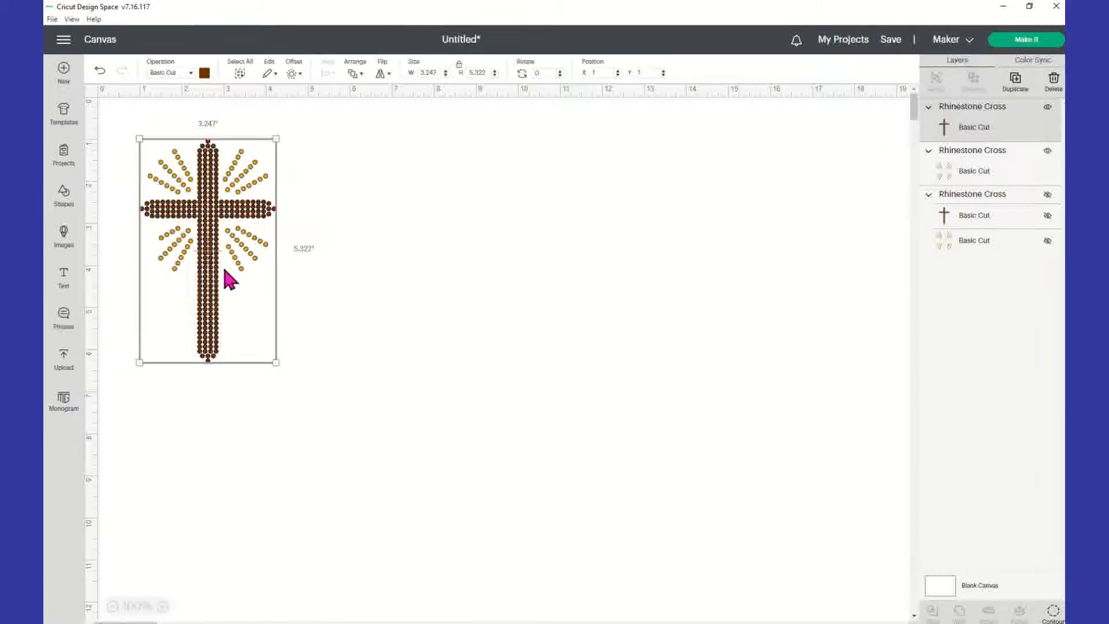
click(1003, 172)
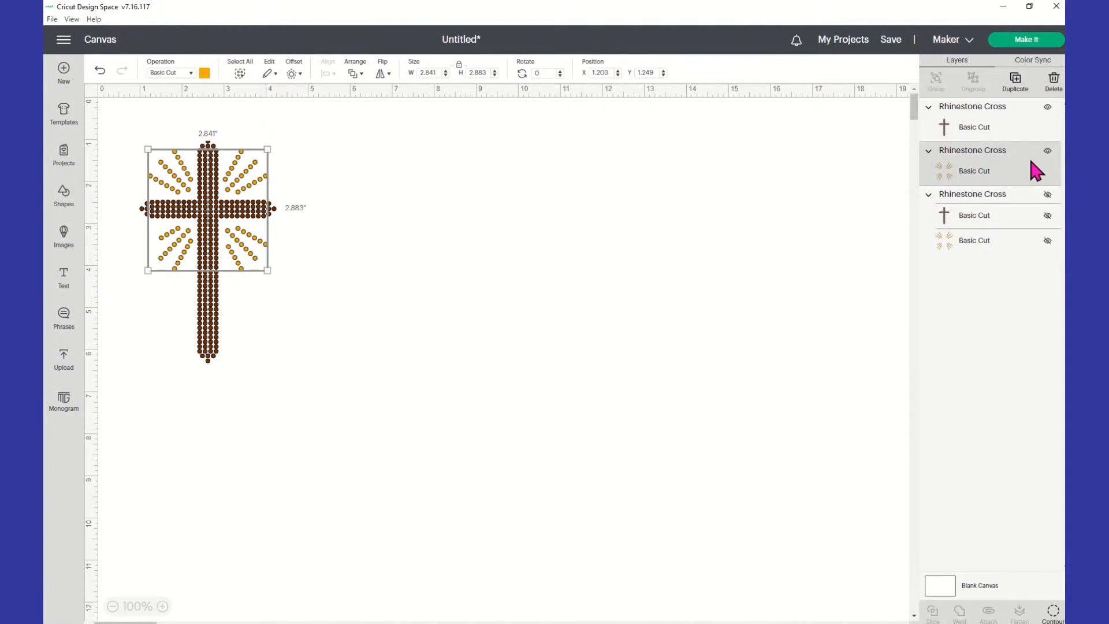
click(1048, 151)
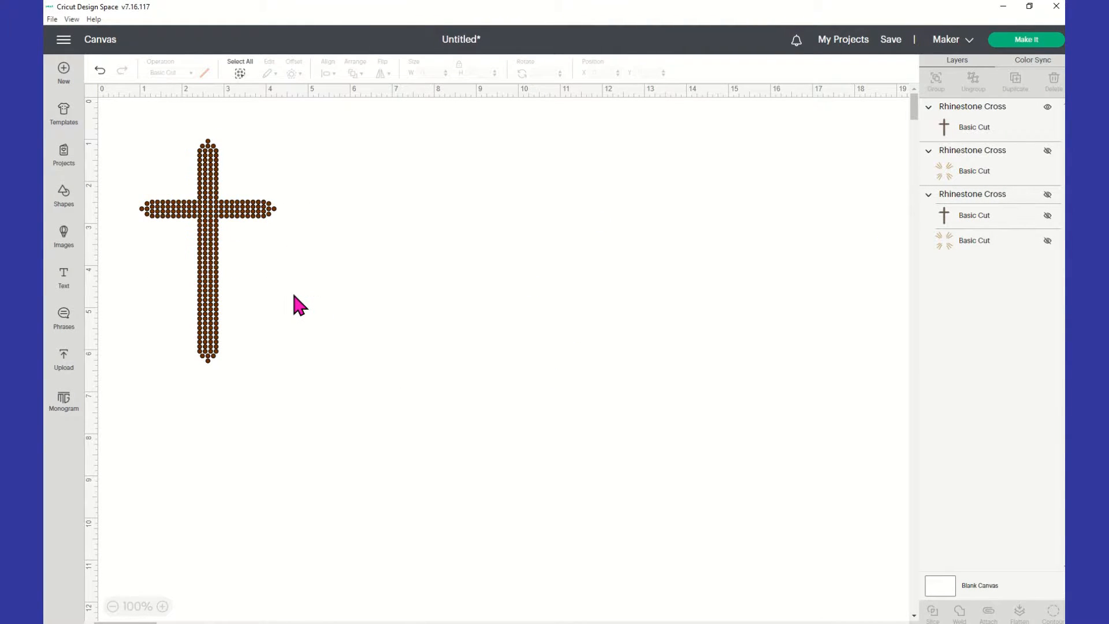
Hide all contours of the brown cross layer to leave only a single circle.
click(236, 242)
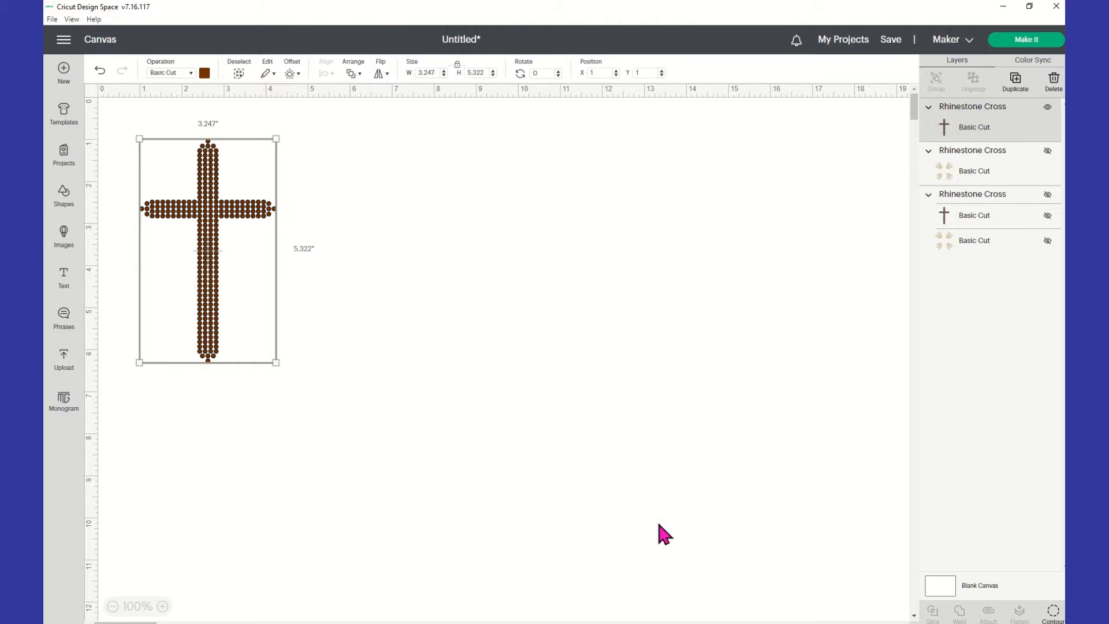
click(1054, 614)
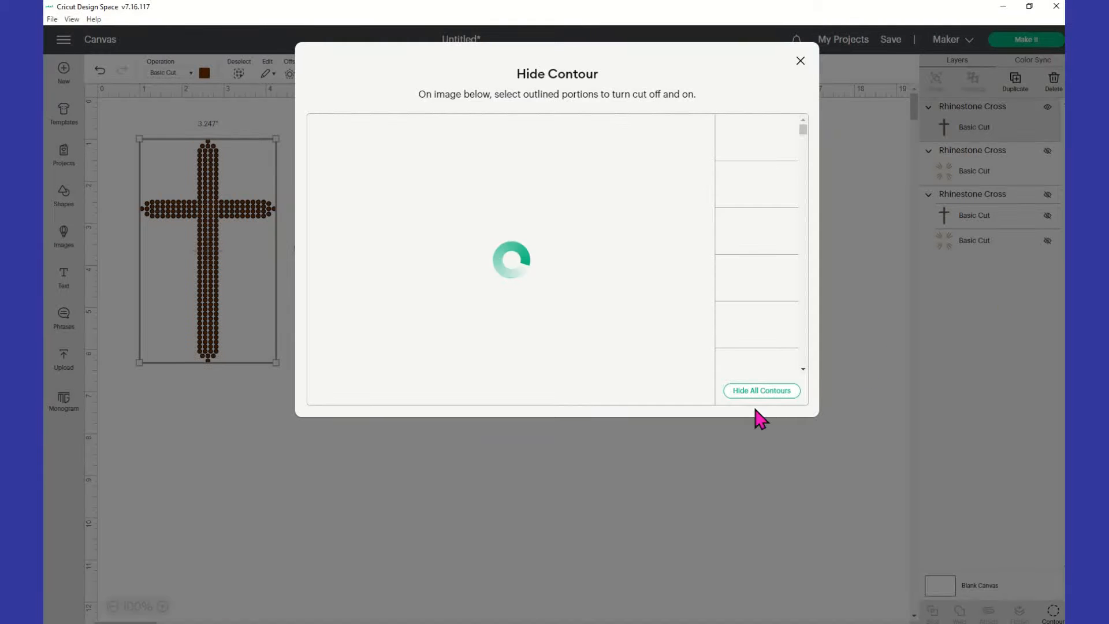
click(761, 392)
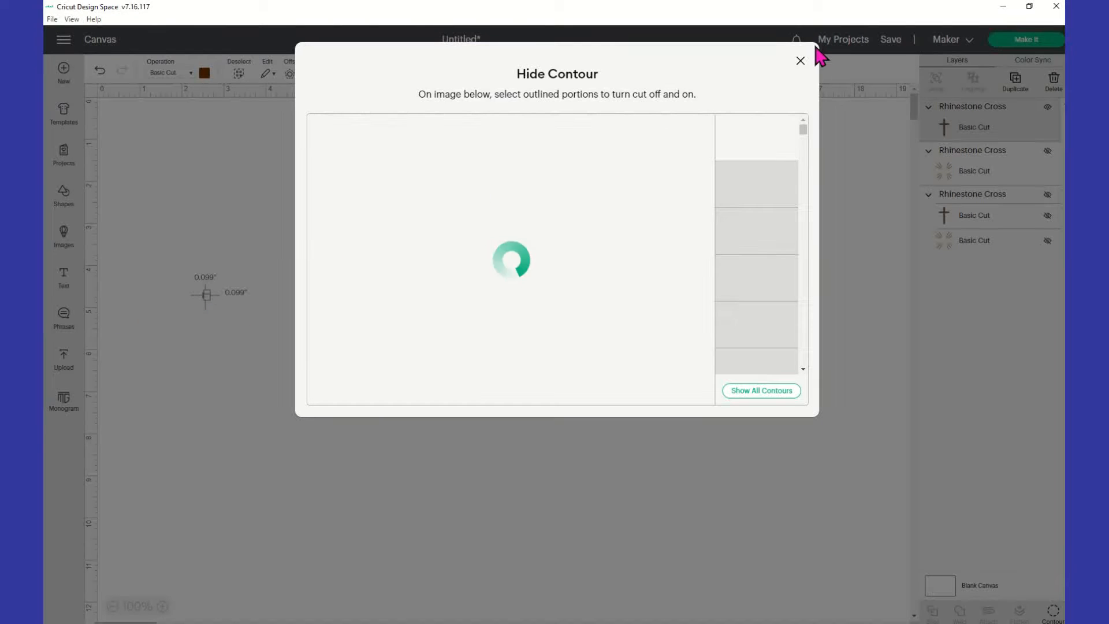
click(801, 61)
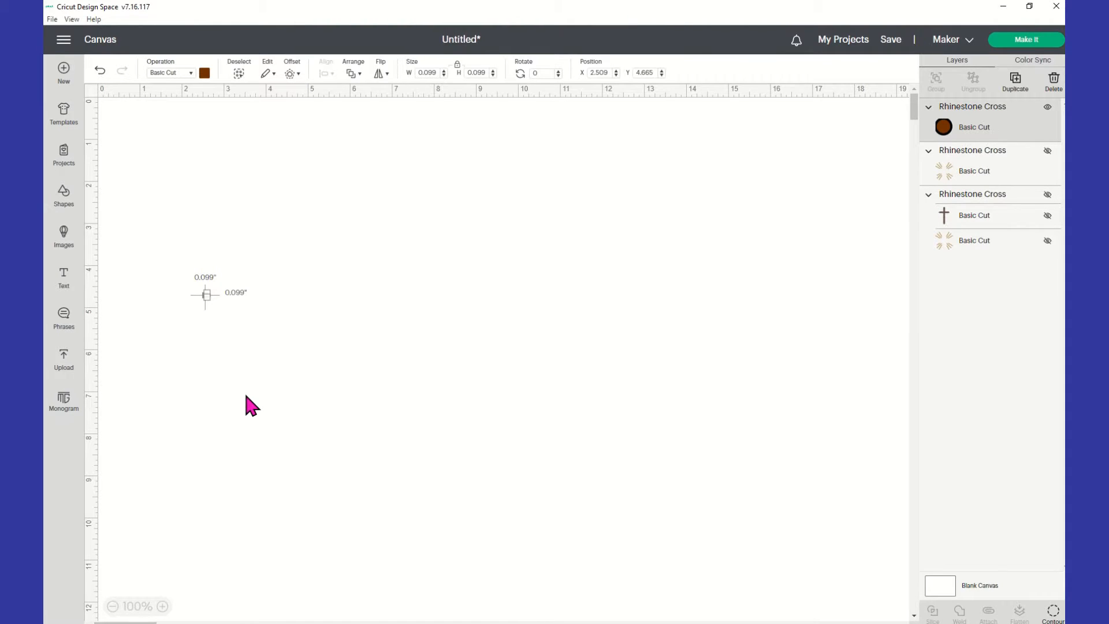
Set the remaining brown circle's width to 0.135 inches with proportions locked.
click(443, 73)
double_click(443, 72)
text(0.13)
key(Tab)
click(177, 308)
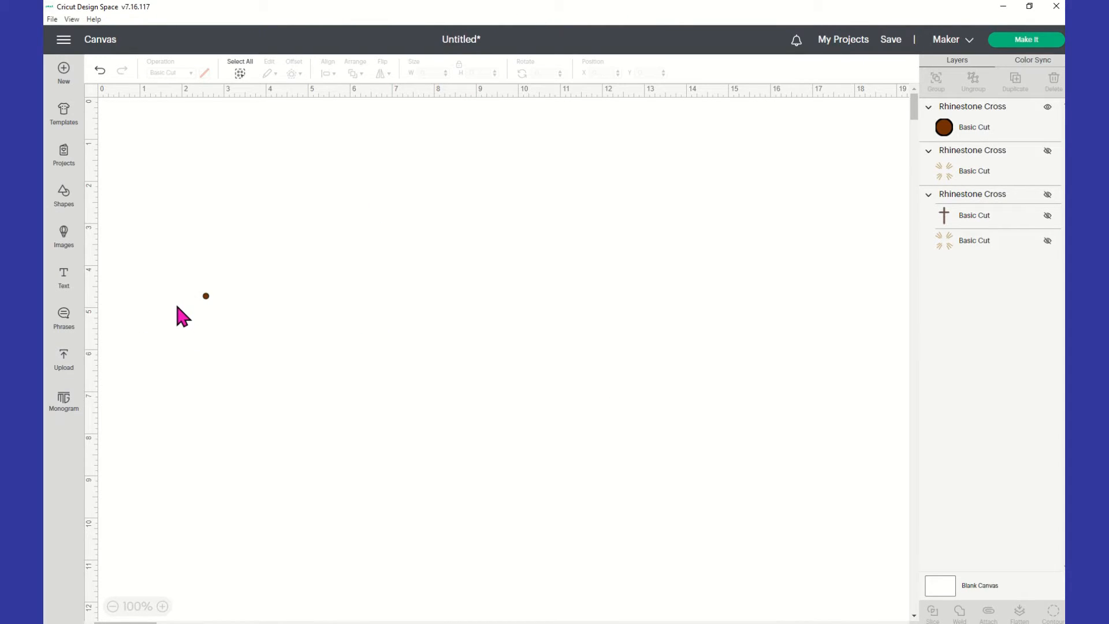
Show all contours of the resized brown circle again and move the full cross to about X 0.92, Y 1.32 inches.
click(206, 296)
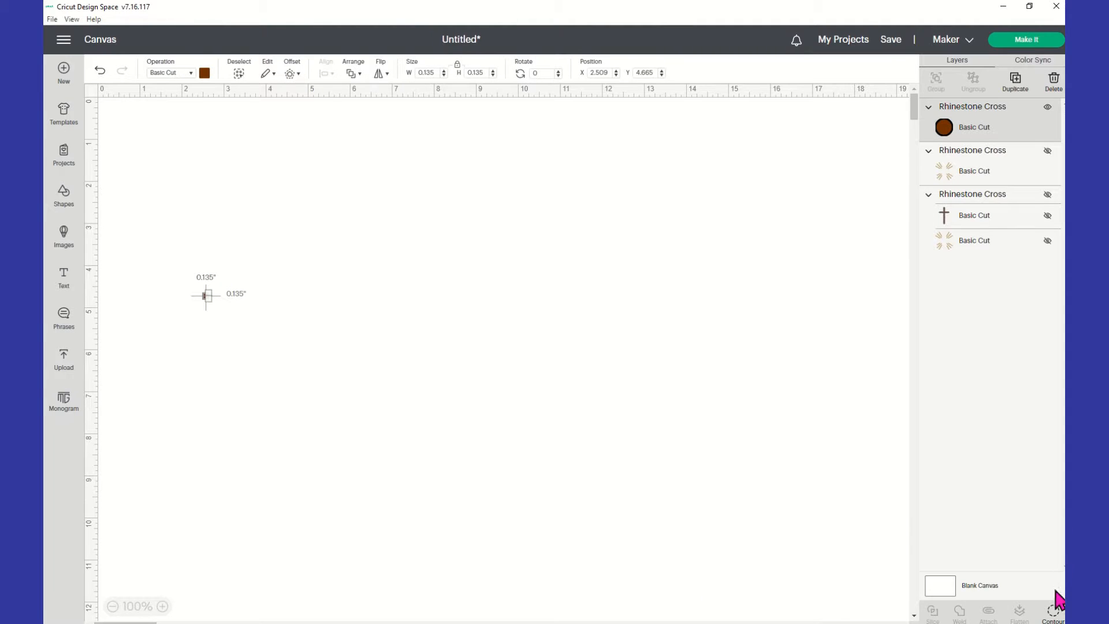
click(1052, 614)
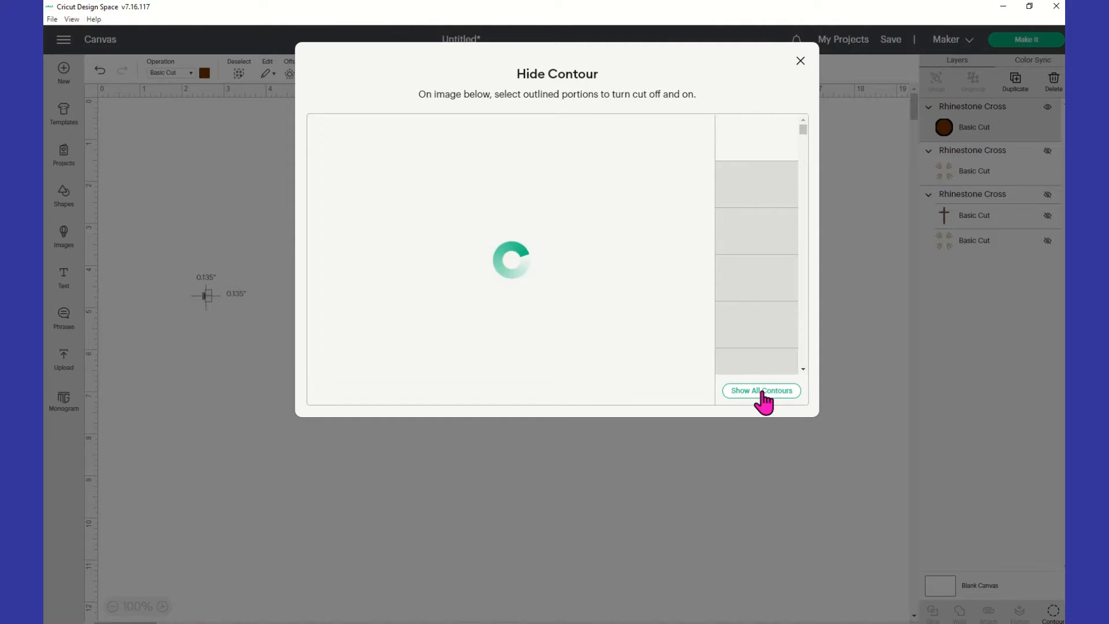
click(764, 392)
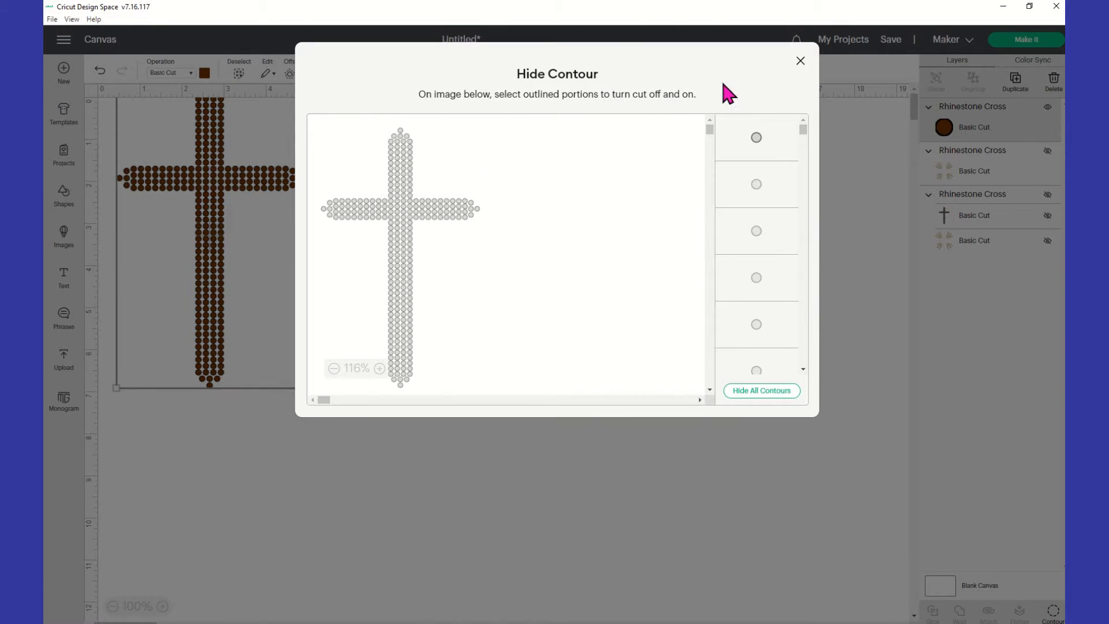
click(800, 61)
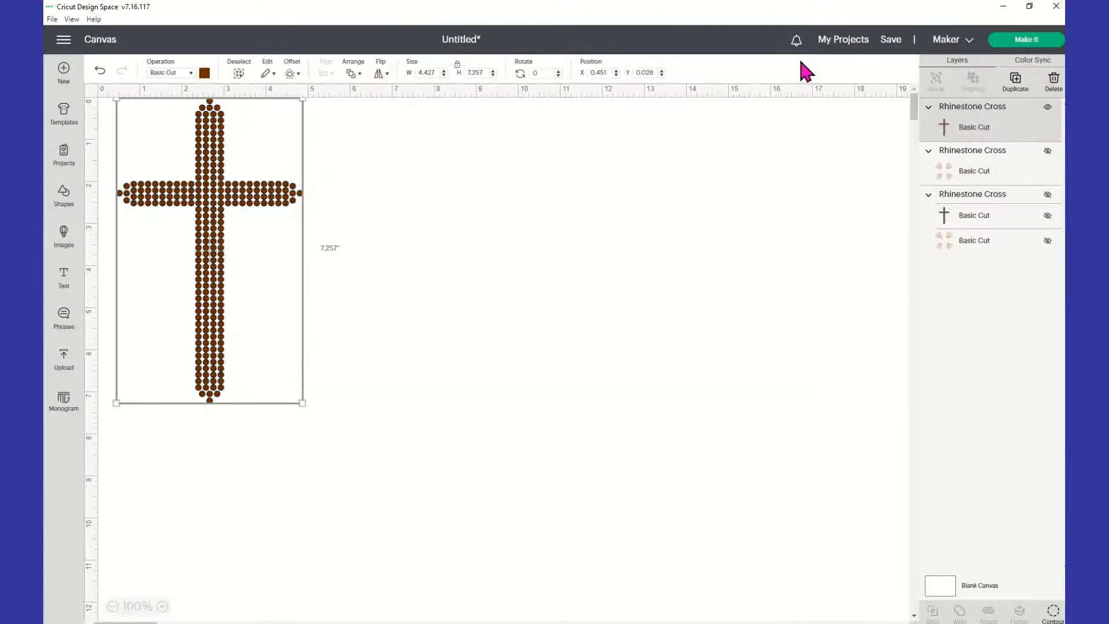
drag(253, 207, 391, 302)
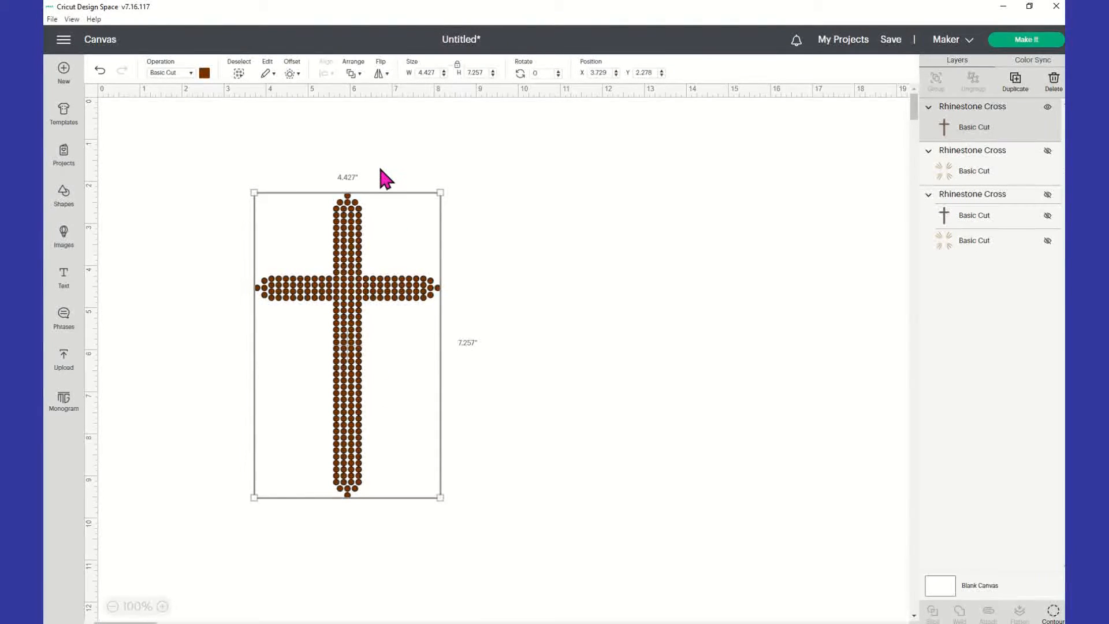
drag(358, 267, 241, 225)
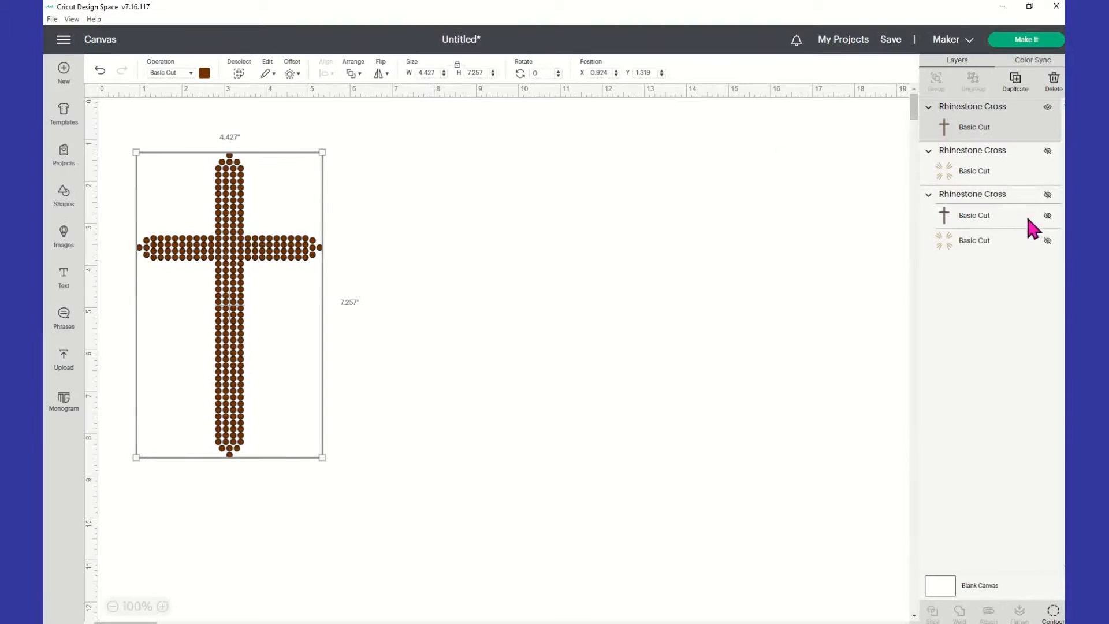
Show the backup brown cross beside the resized one to compare their sizes, and hide the backup group again.
click(1048, 217)
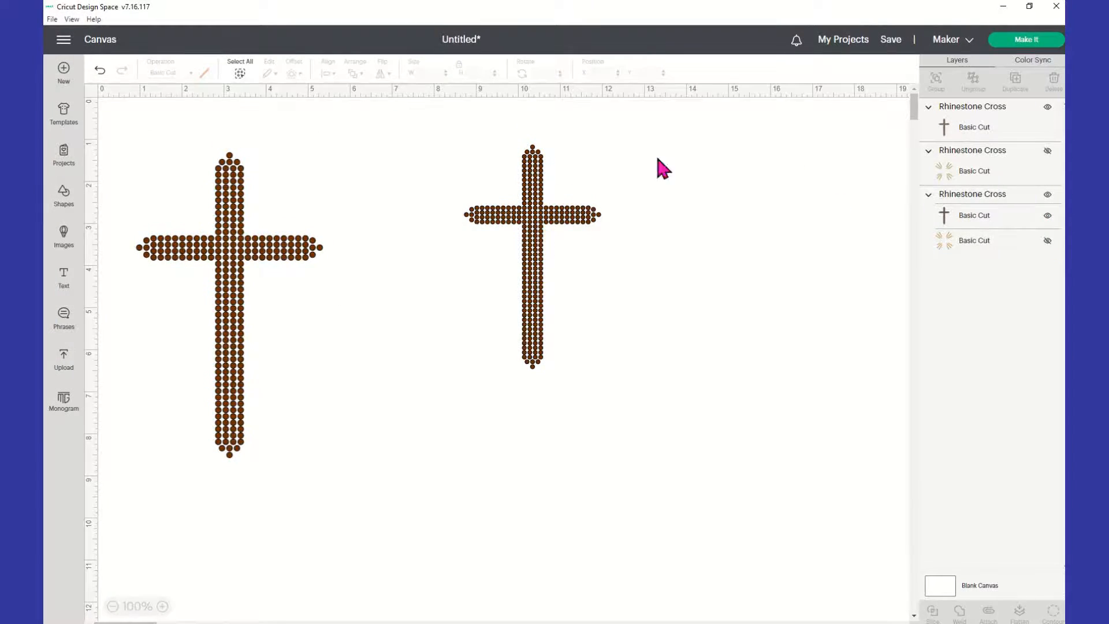
drag(547, 235, 438, 295)
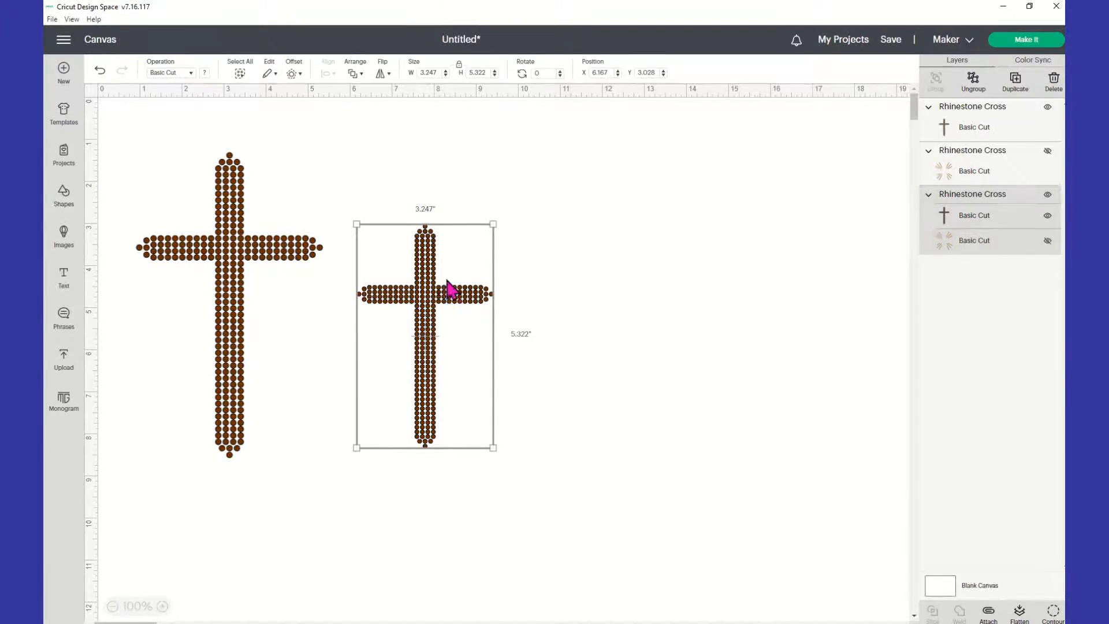
click(1047, 194)
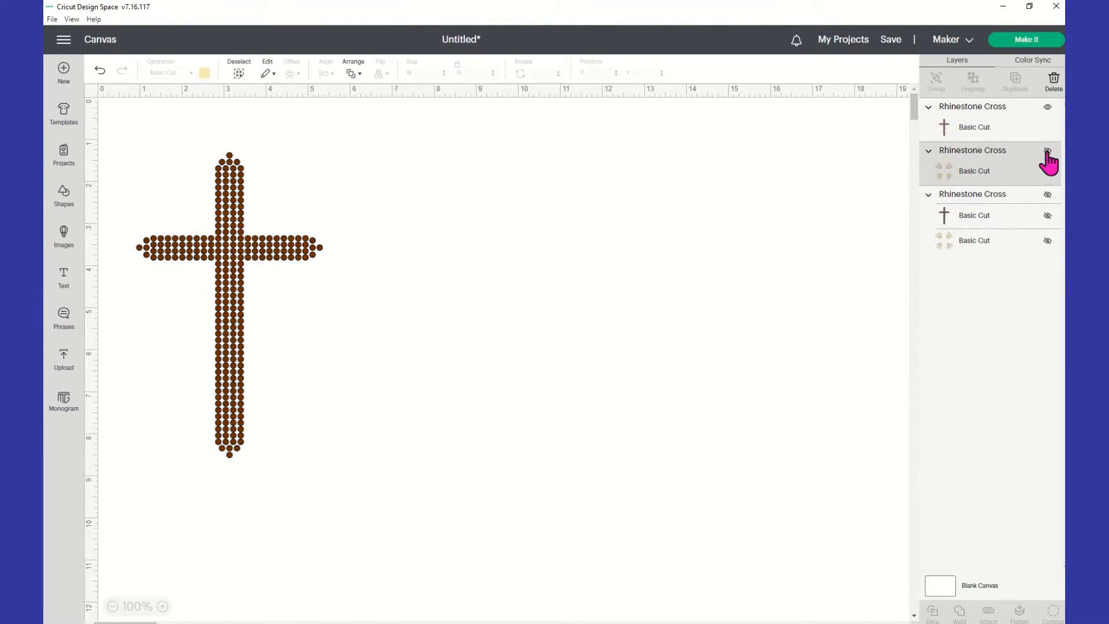
Show the separate yellow rays layer and move the resized brown cross clear of it.
click(1047, 151)
drag(191, 201, 419, 158)
Hide all contours of the yellow rays layer to leave only a single circle.
click(187, 246)
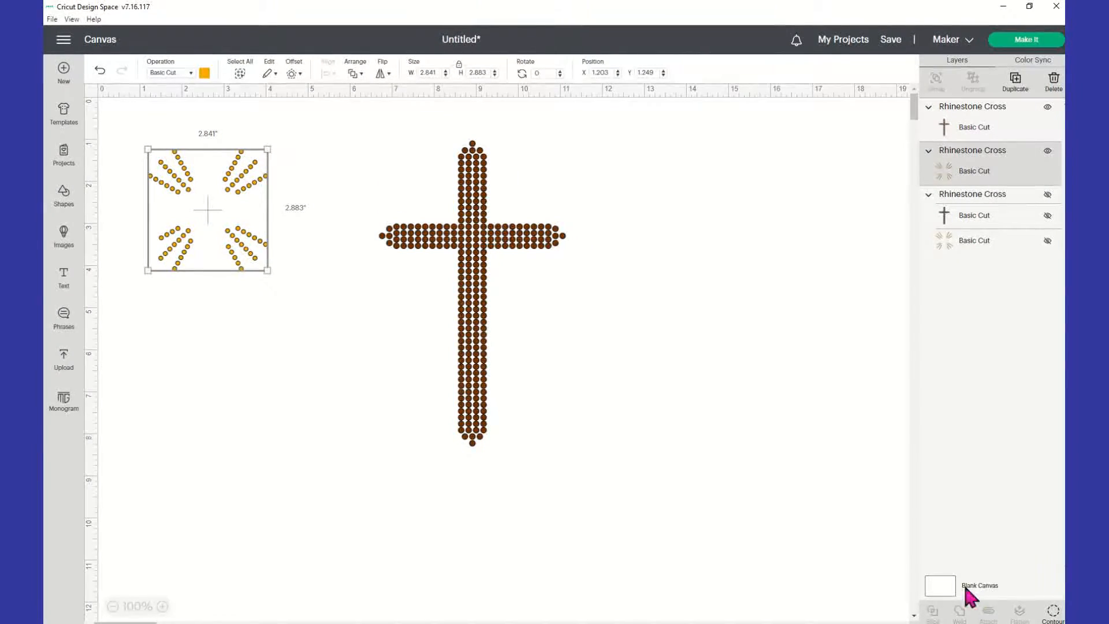
click(1053, 612)
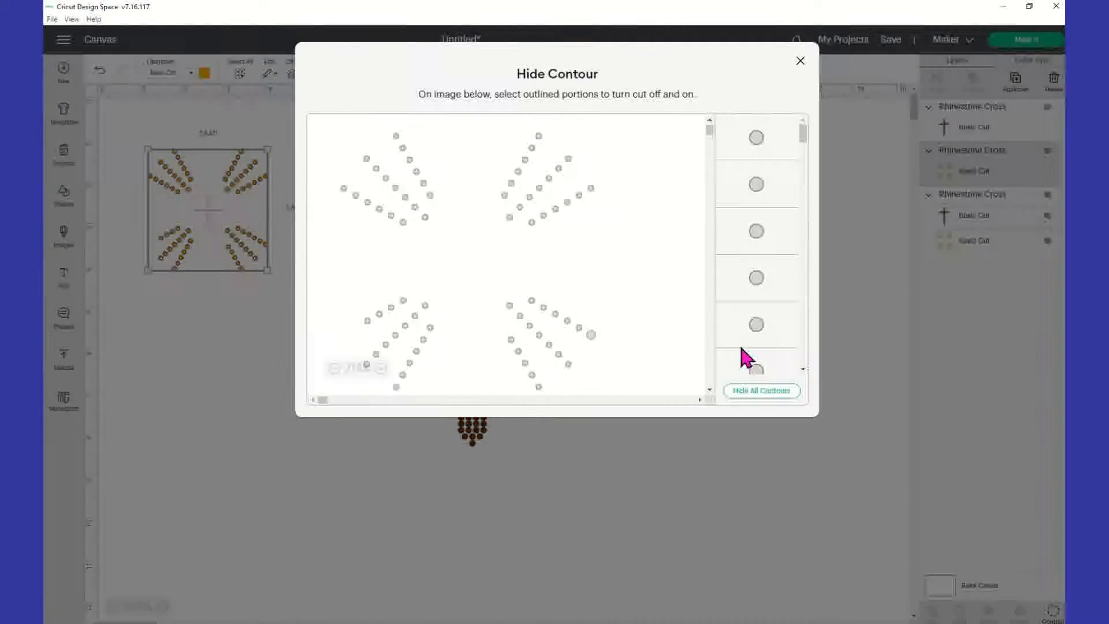
click(754, 395)
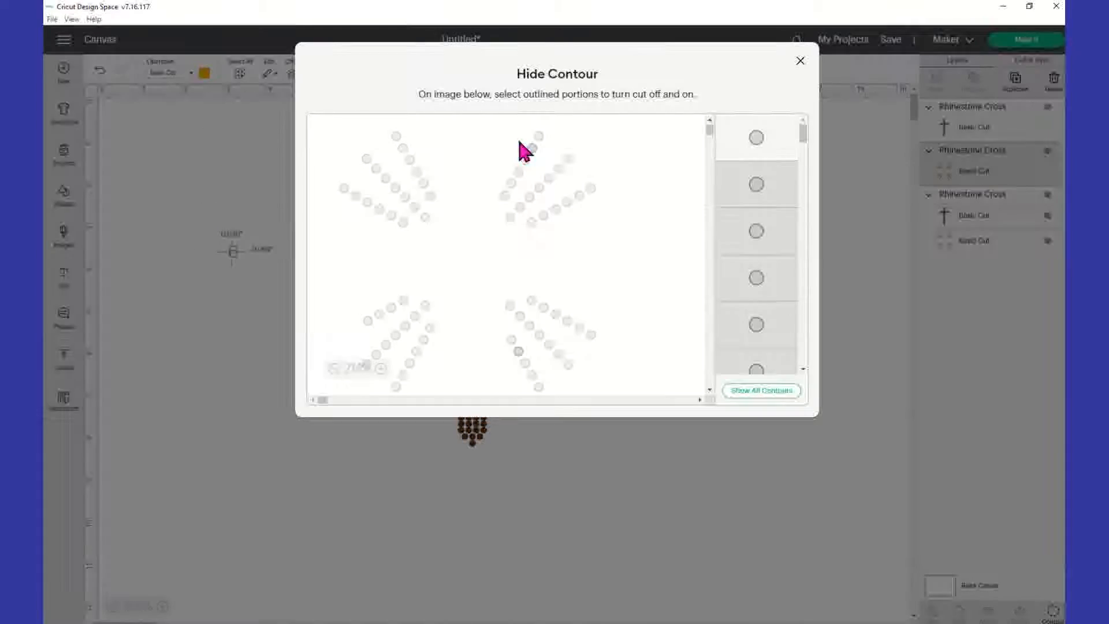
click(800, 61)
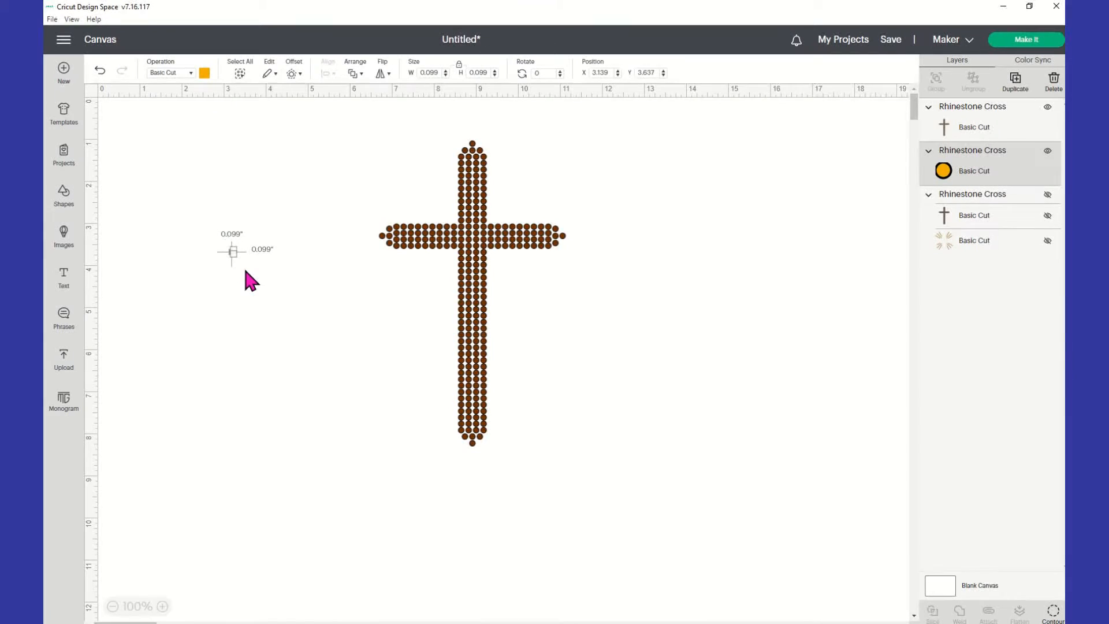
Set the single yellow circle's width to 0.135 inches with its proportions locked.
click(421, 71)
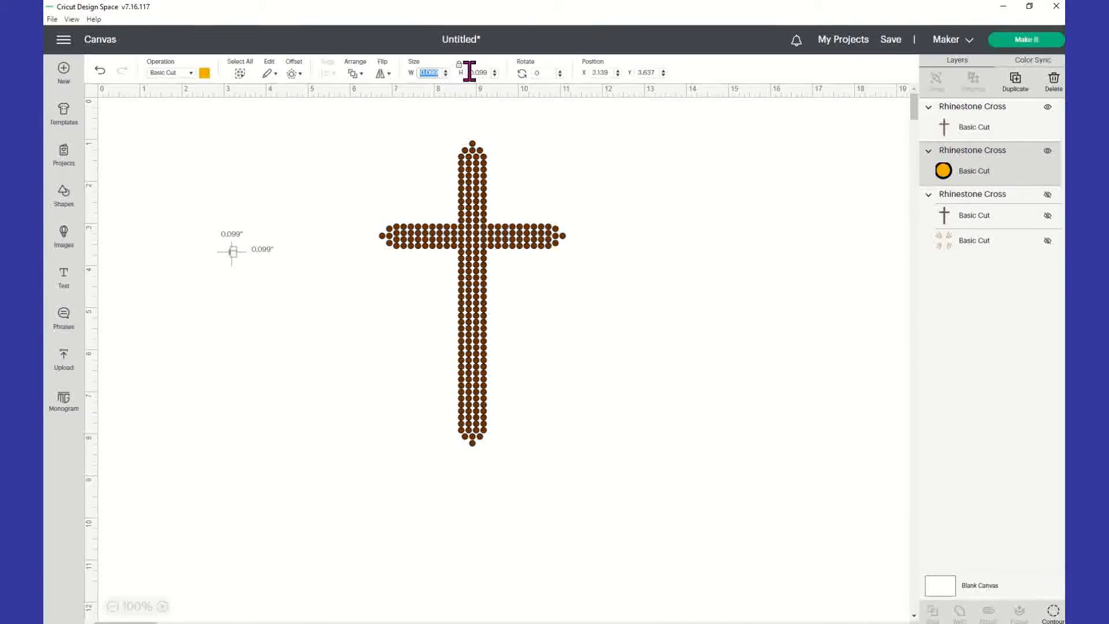
text(0.135)
click(469, 71)
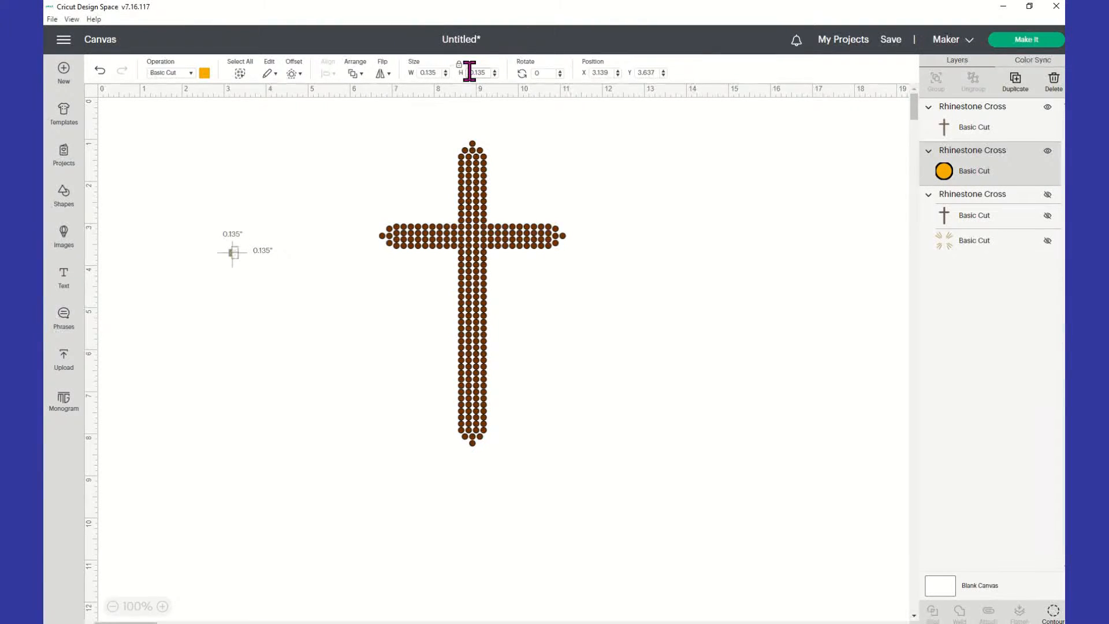
click(235, 186)
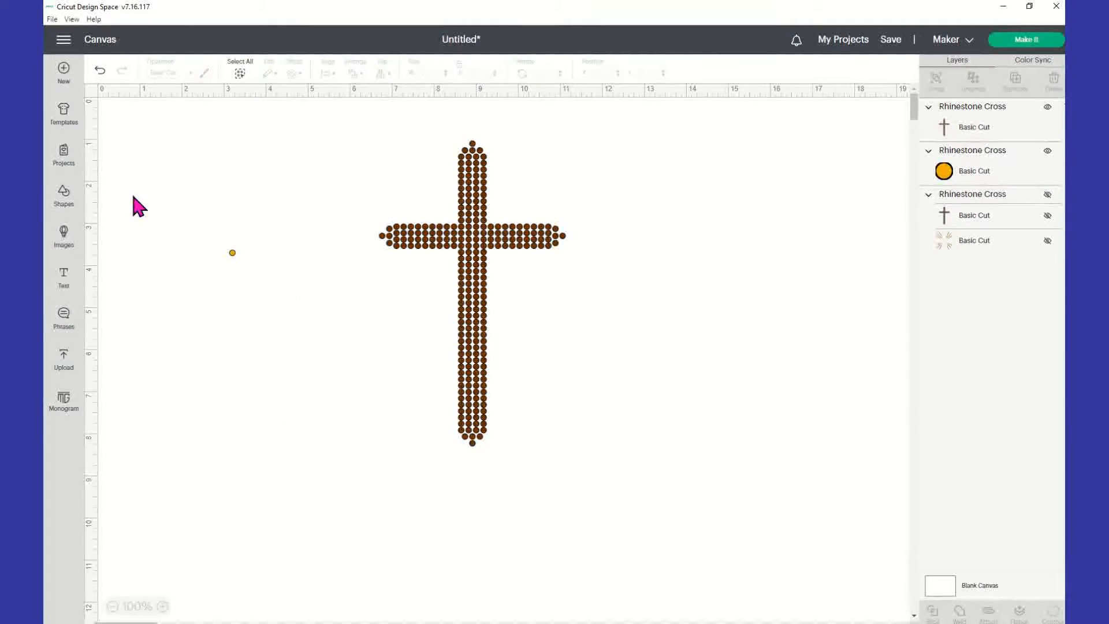
Show all contours of the resized yellow circle to bring back the full set of rays.
click(232, 253)
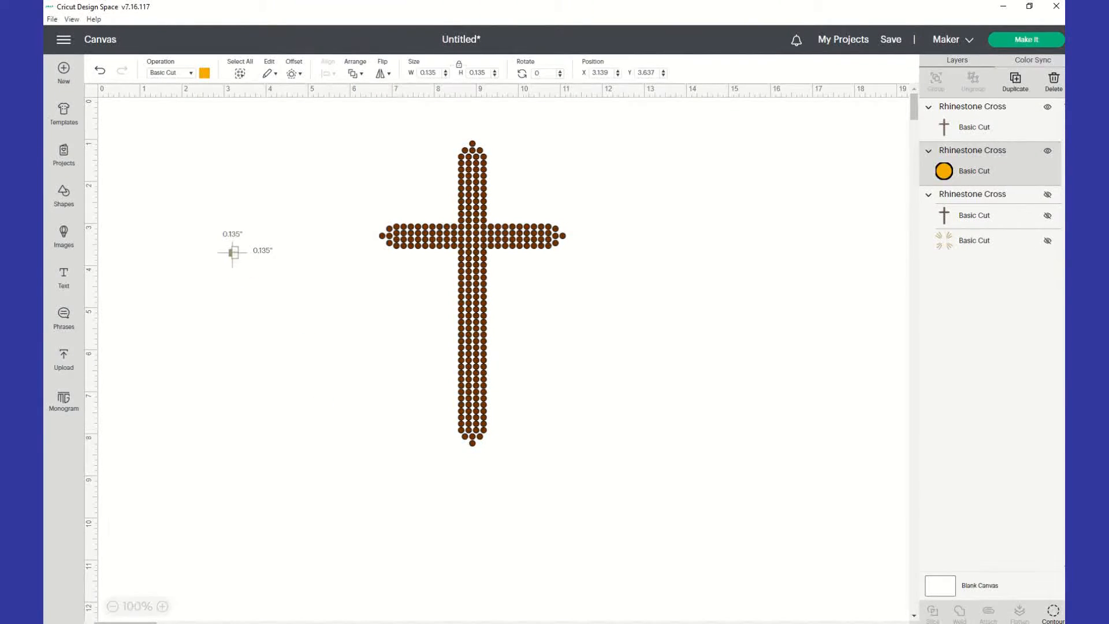
click(1054, 611)
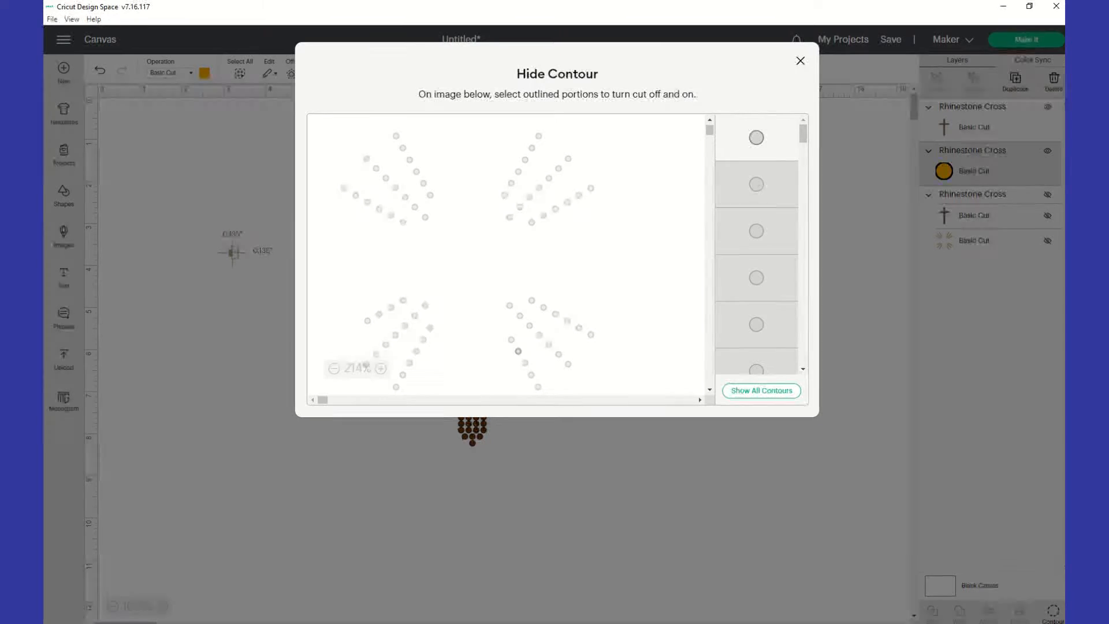
click(748, 390)
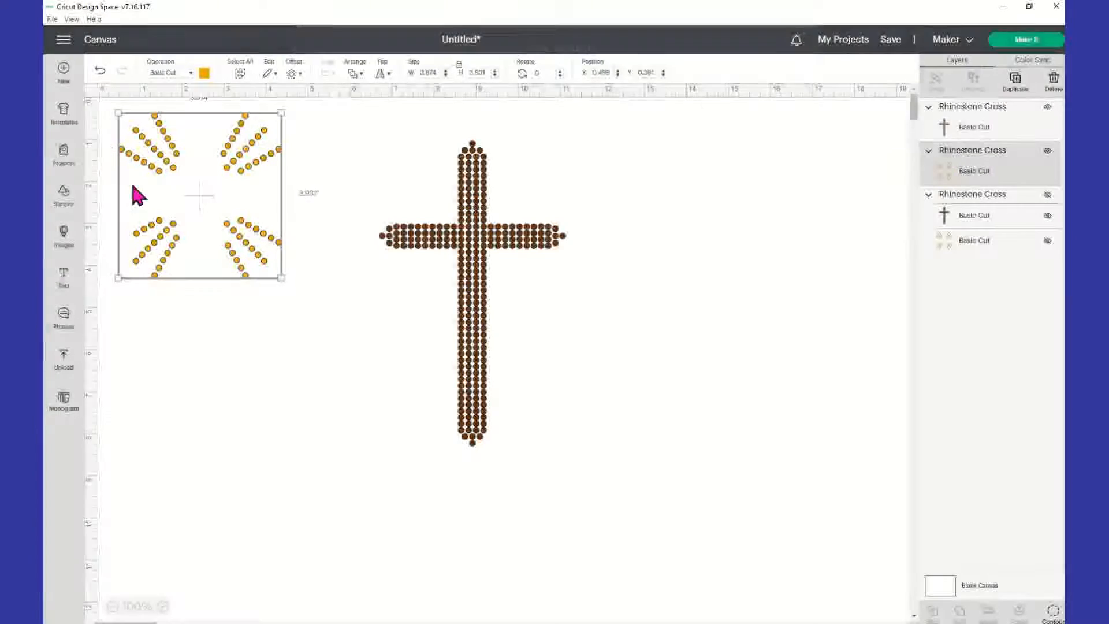
Move the yellow rays around the brown cross's intersection at about X 6.97, Y 1.35 inches, and check the overall size of both layers together.
drag(199, 155, 470, 196)
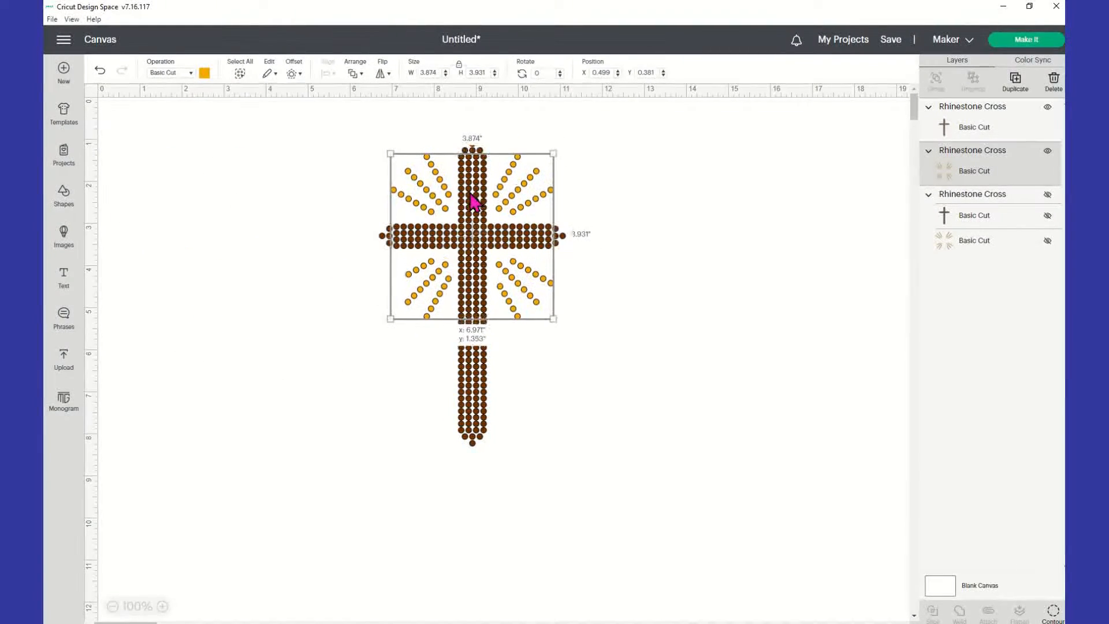
click(677, 282)
drag(367, 121, 662, 546)
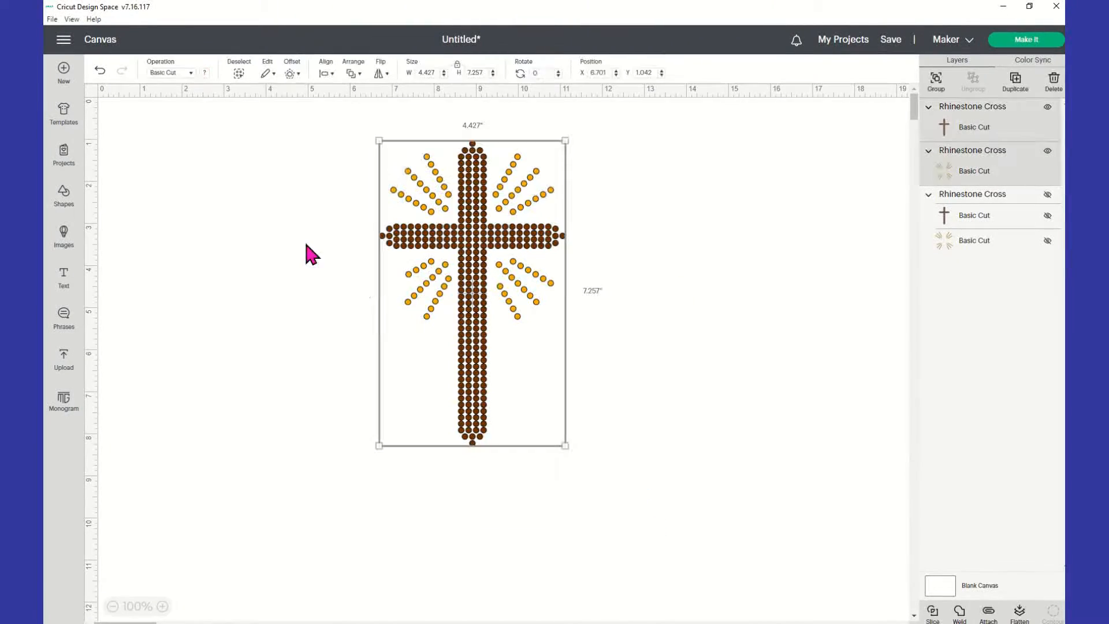
click(614, 256)
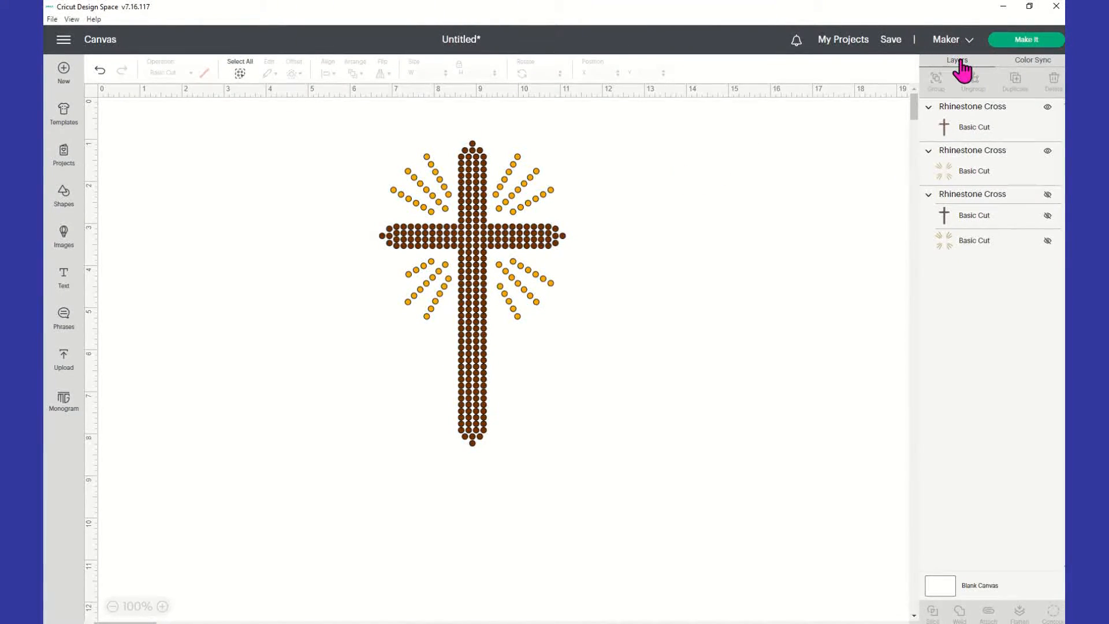
Sync the brown cross to the rays' yellow color so both cut from one material.
click(1023, 73)
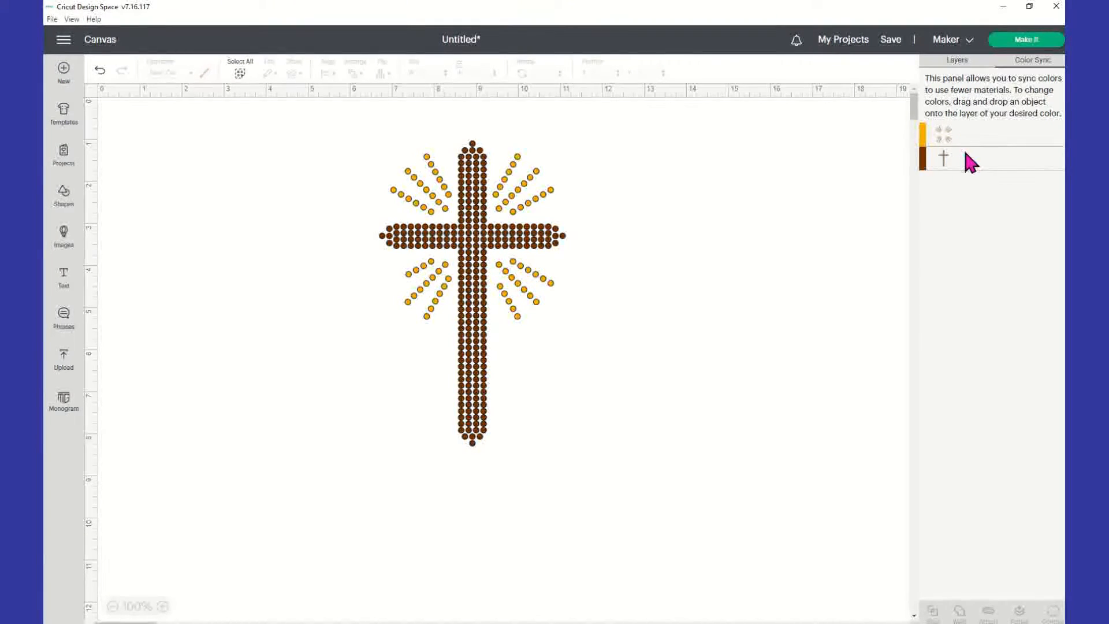
mouse_move(943, 157)
mouse_down()
mouse_move(962, 152)
mouse_move(960, 130)
mouse_move(957, 141)
mouse_up()
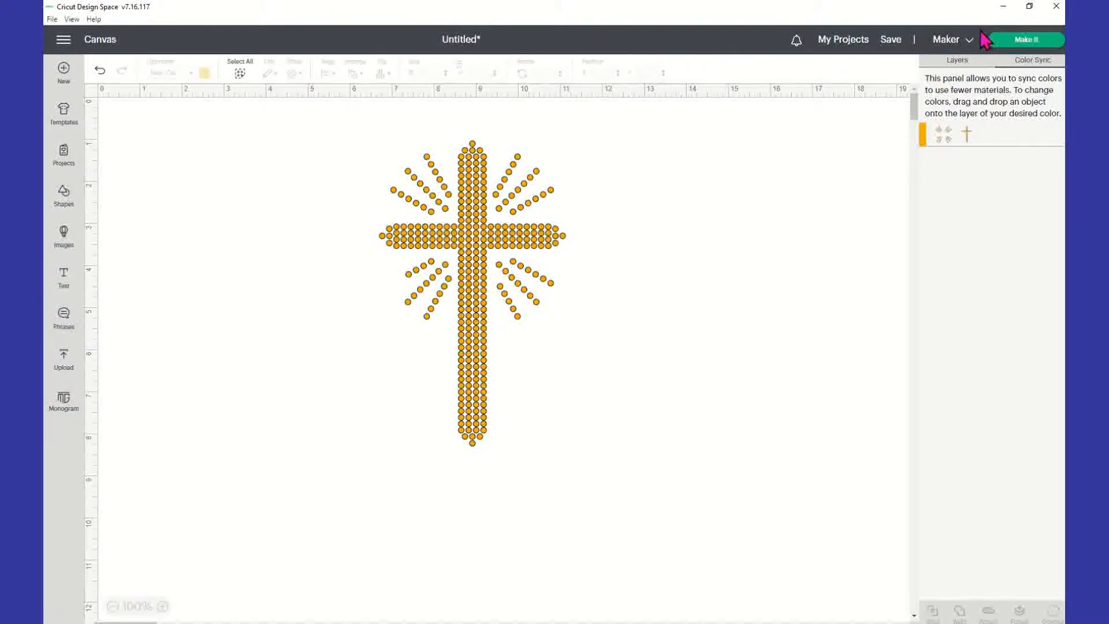
click(959, 60)
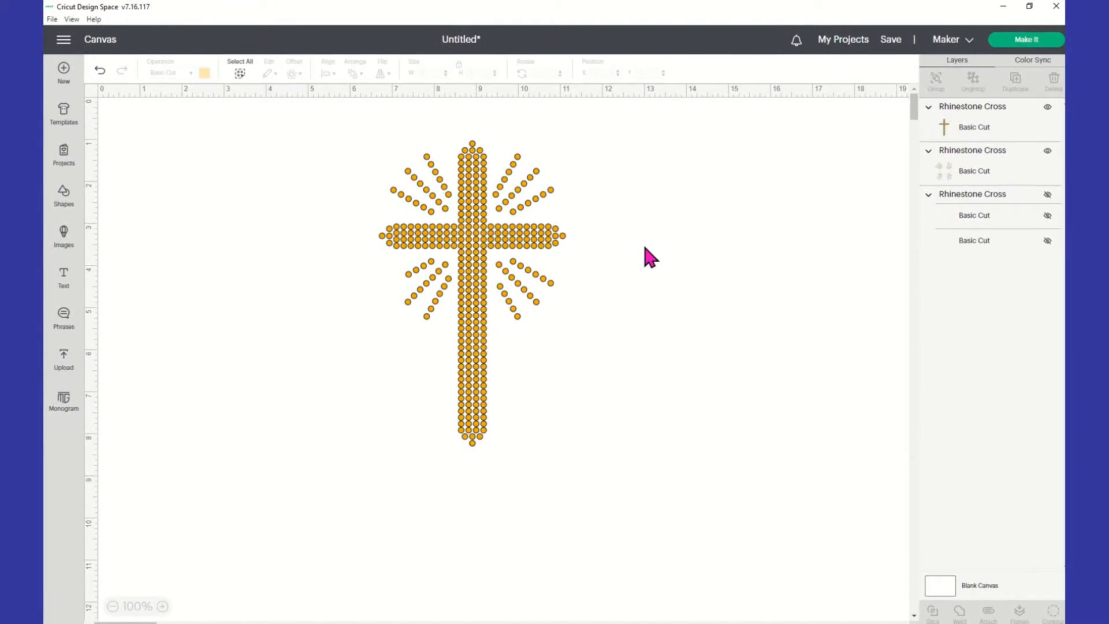
Group the resized yellow cross and rays together and attach them.
drag(350, 109, 688, 508)
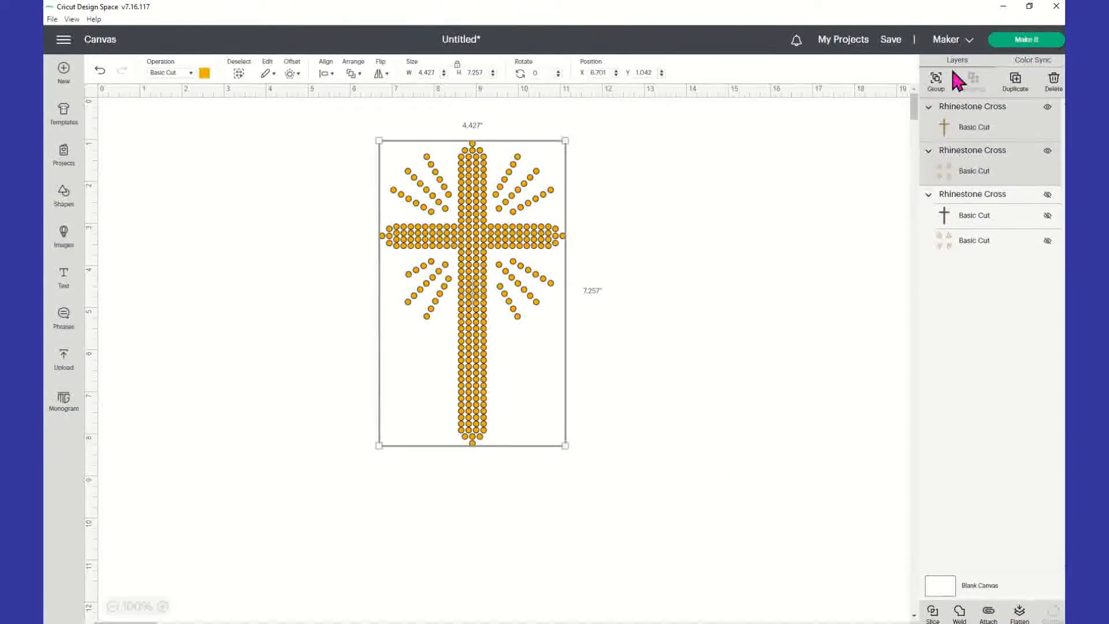
click(938, 83)
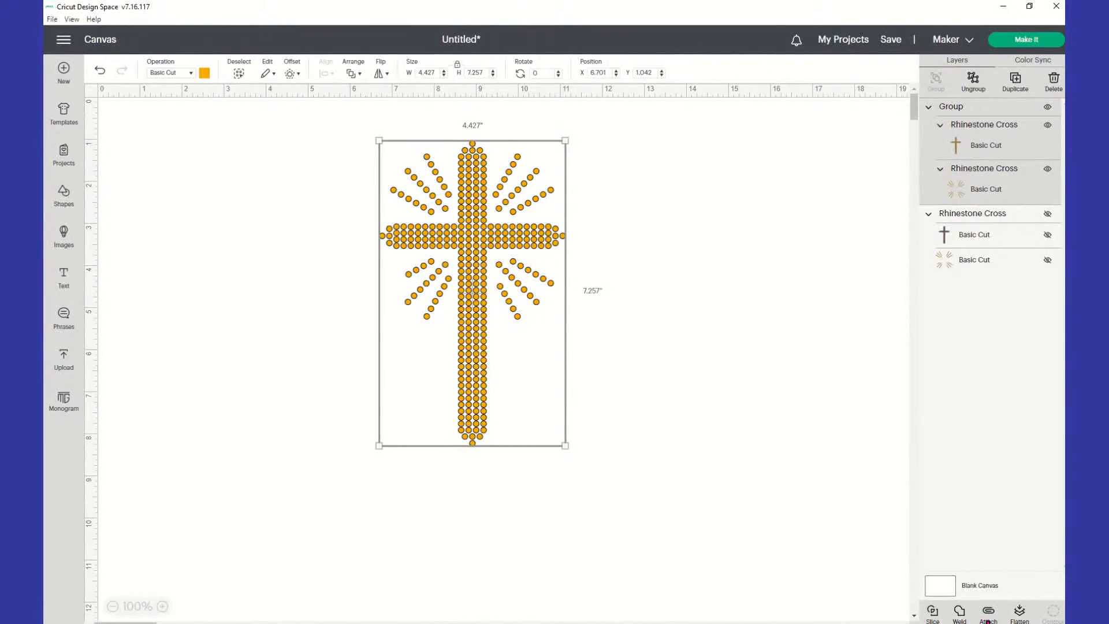
click(990, 616)
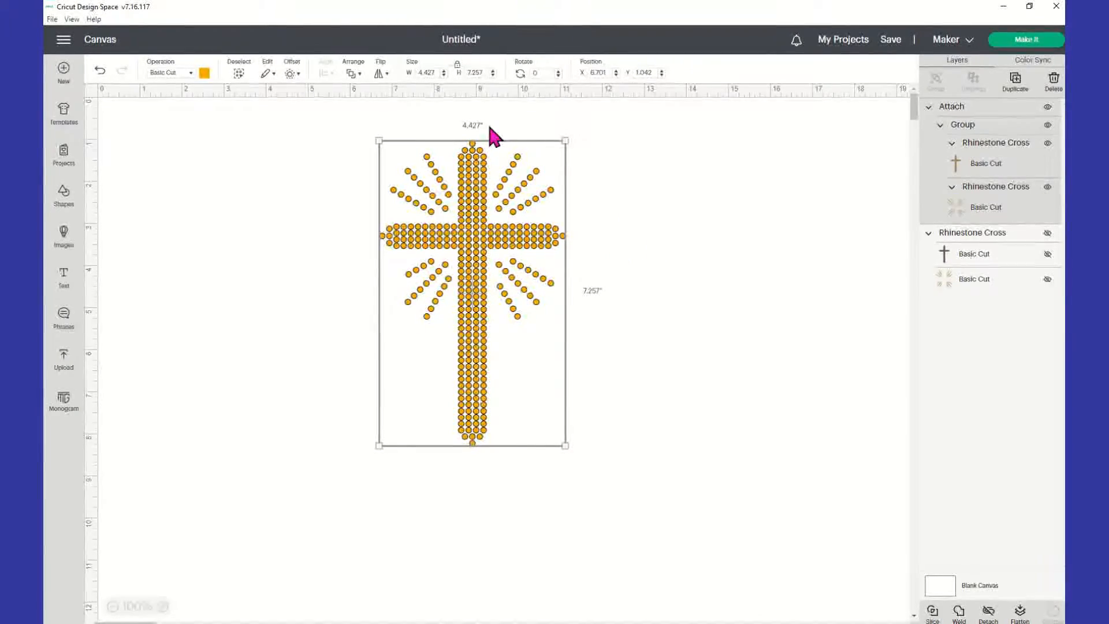
Show the backup cross group beside the attached design to compare their overall sizes, and hide the backup again.
click(1048, 233)
drag(416, 391, 604, 416)
click(412, 341)
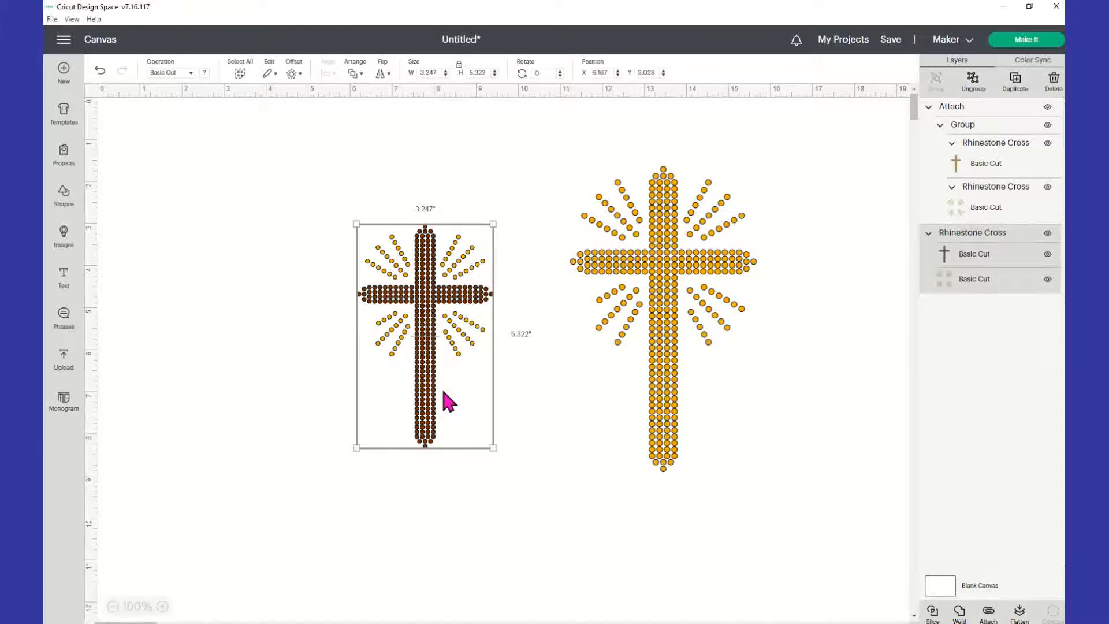
click(679, 243)
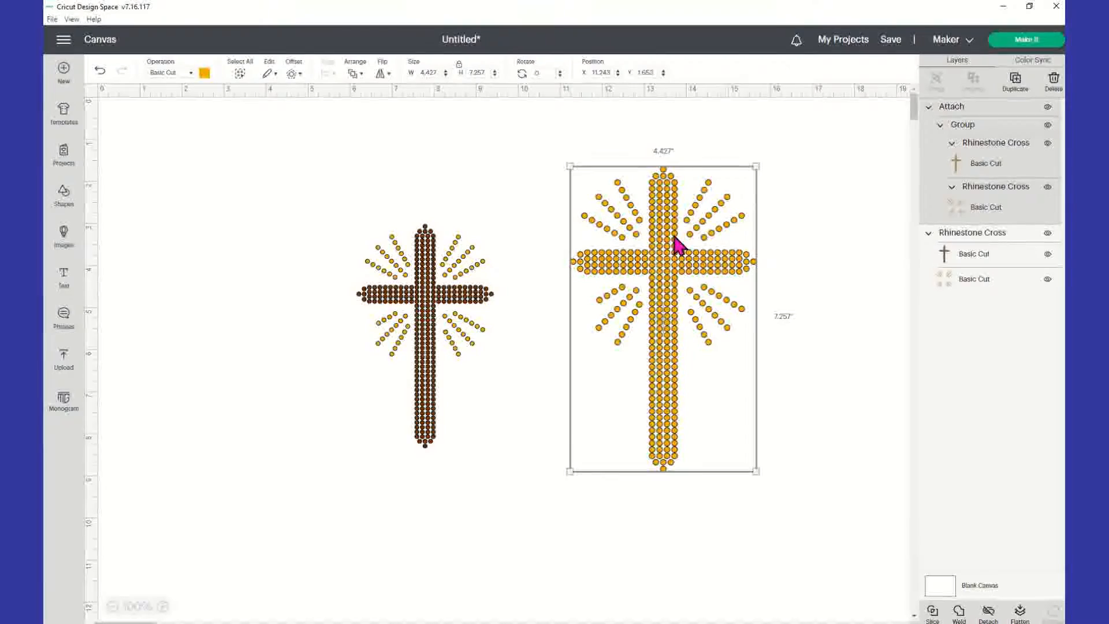
click(410, 267)
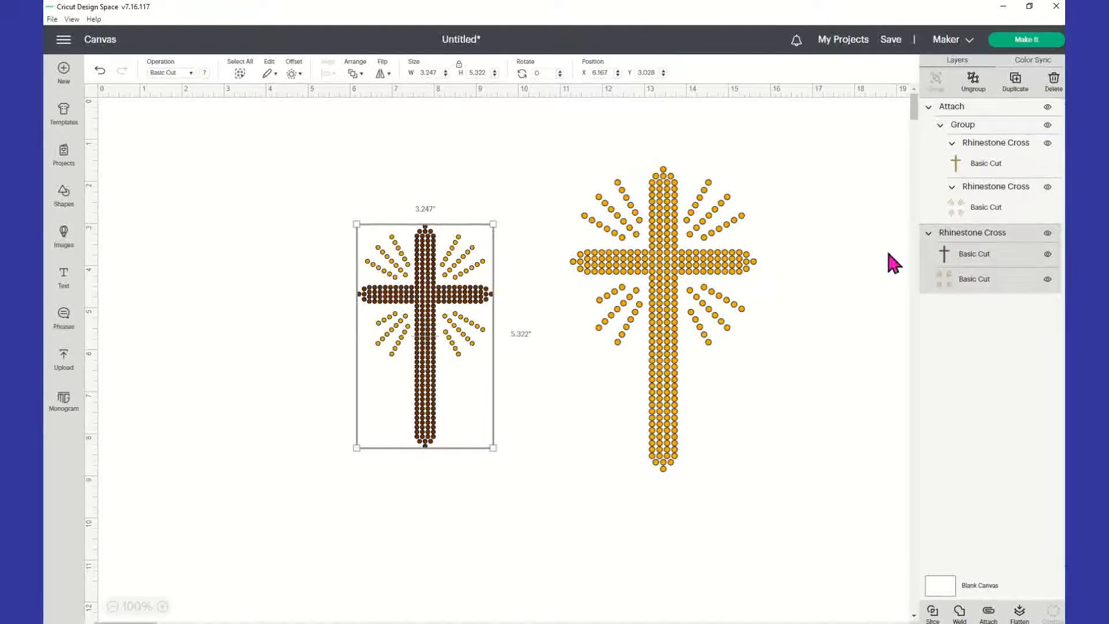
click(1047, 233)
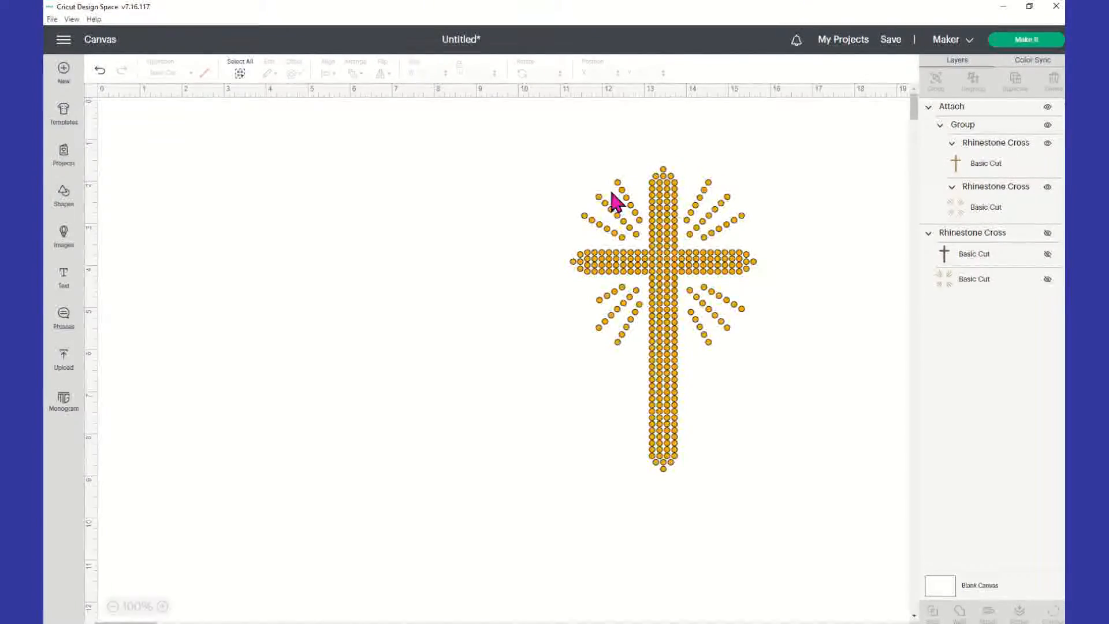
Move the attached cross to about X 0.3, Y 1.5 inches and proceed to the cut setup, shifting it slightly inward from the mat's corner.
drag(684, 283, 222, 276)
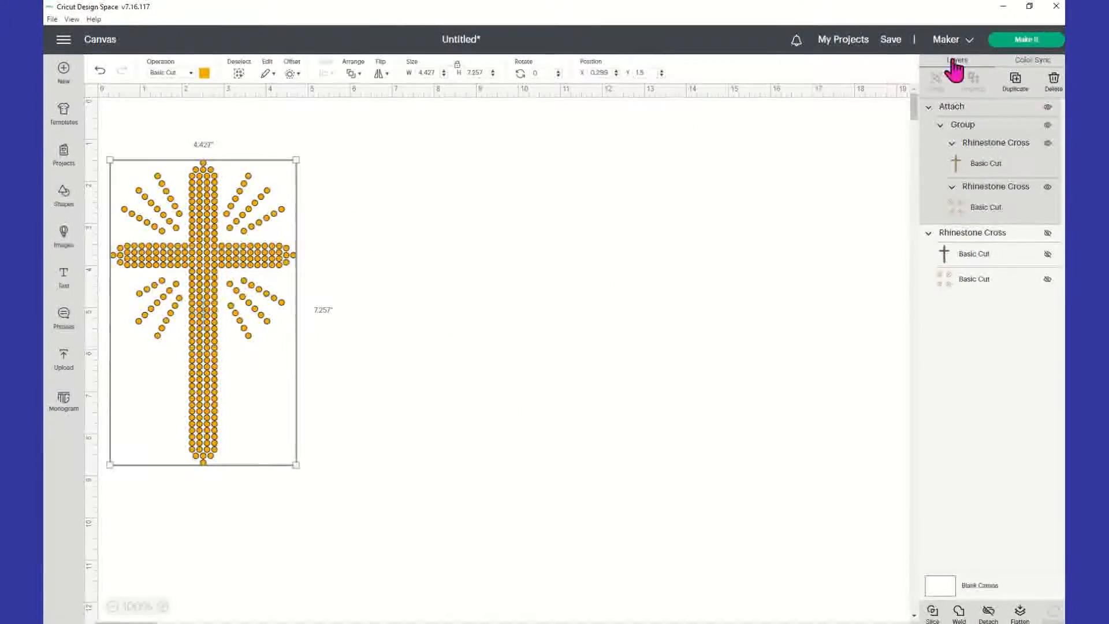
click(1035, 41)
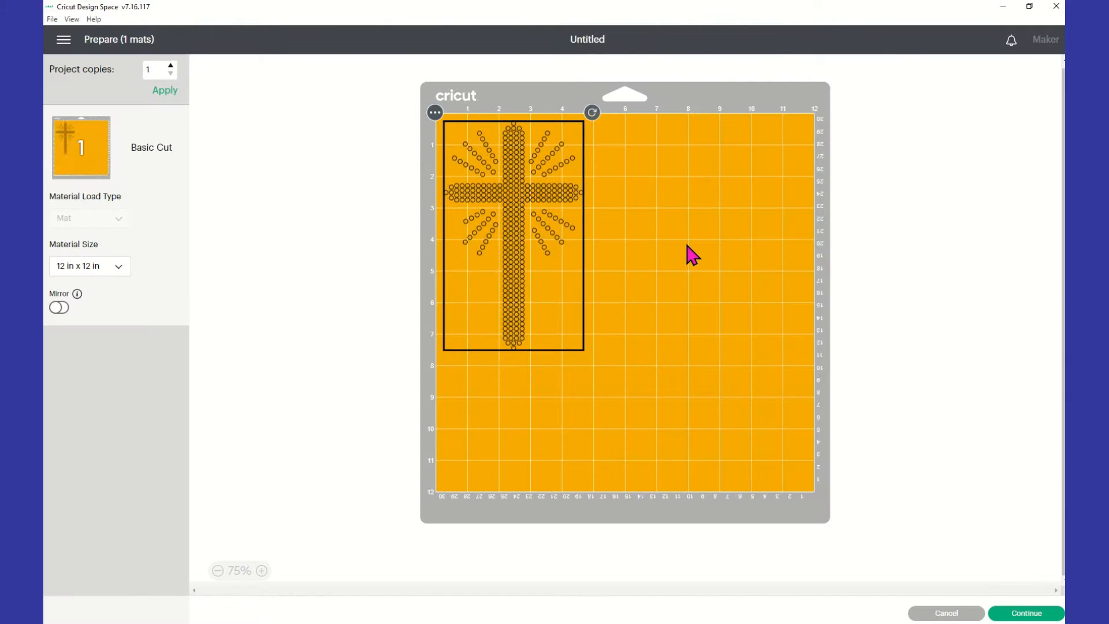
drag(510, 175, 514, 186)
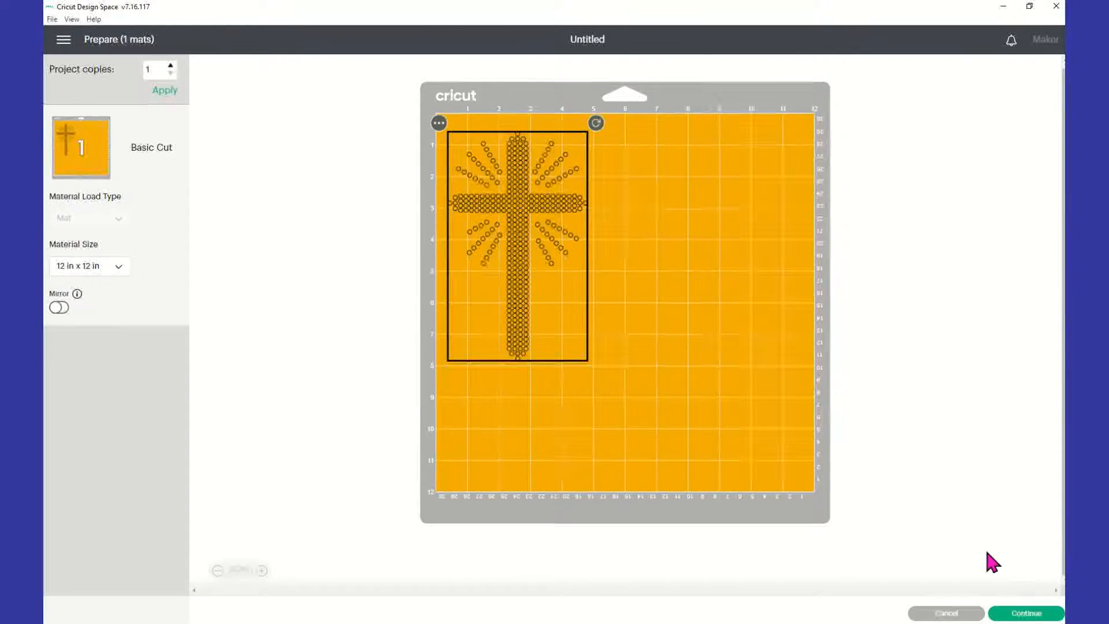
click(1004, 613)
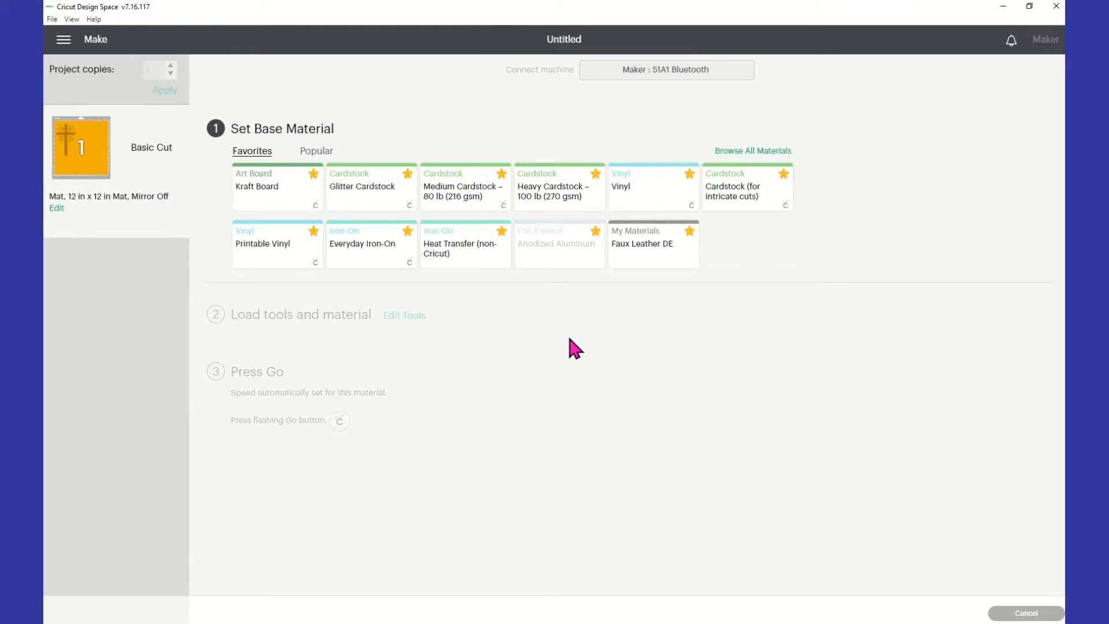
Examine the machine's custom materials list, including cut pressures, multi-cut settings and blade types, and return to the material choices.
click(756, 151)
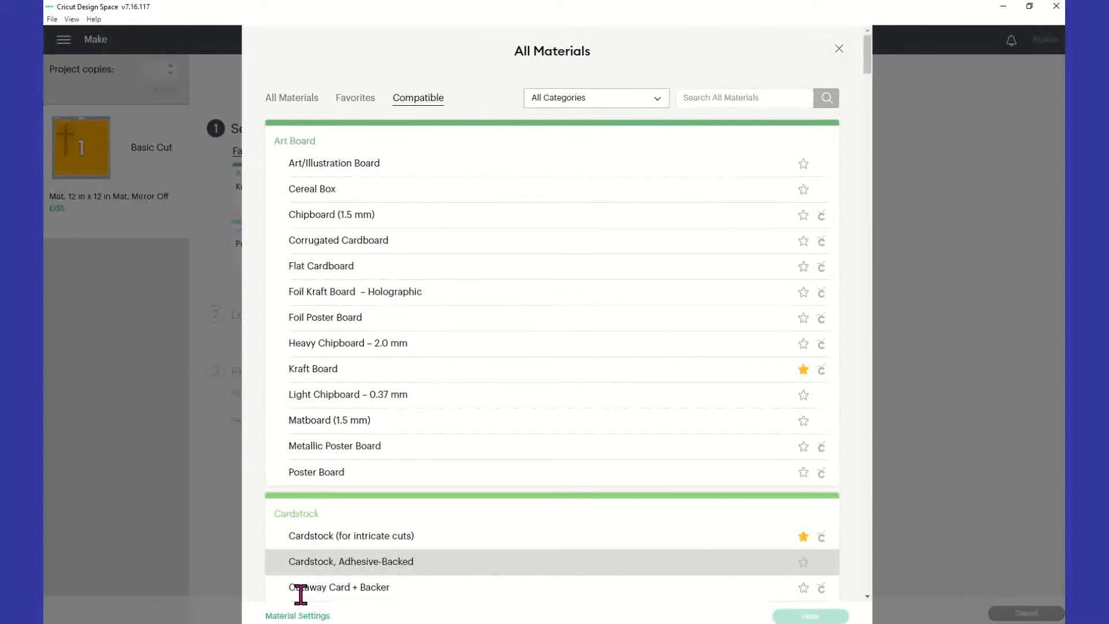
click(307, 615)
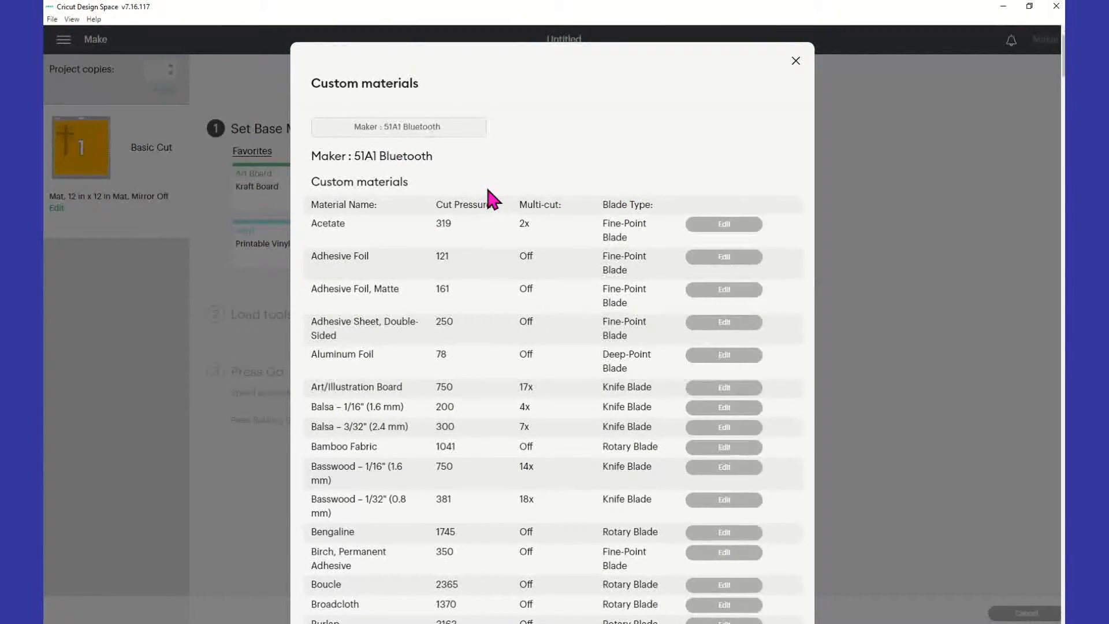
scroll(487, 190, down, 2)
scroll(489, 194, down, 15)
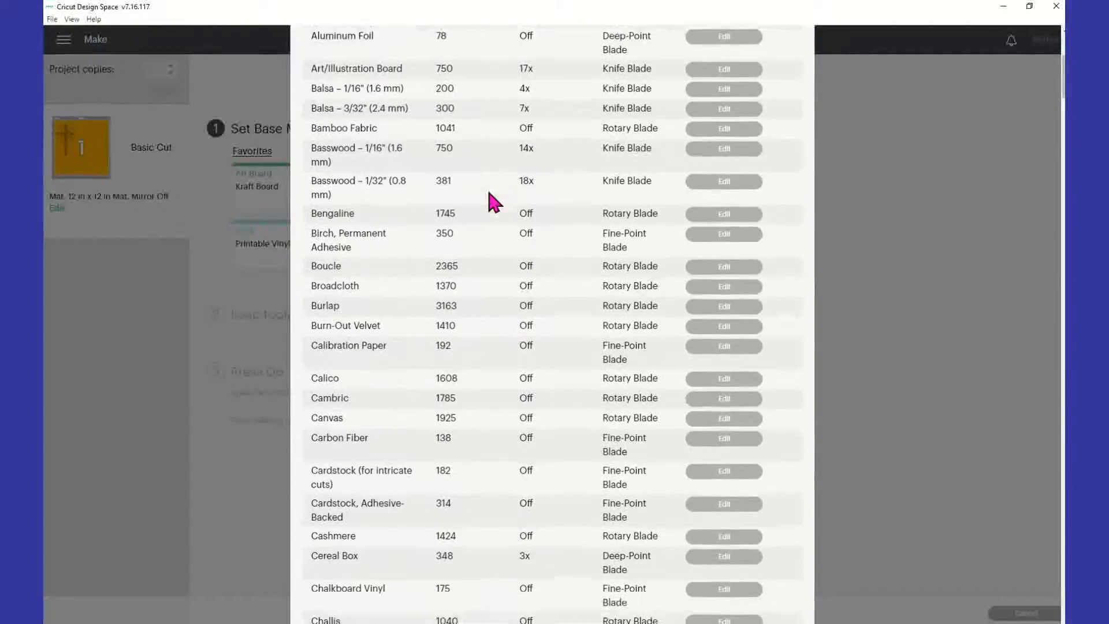
scroll(493, 202, down, 15)
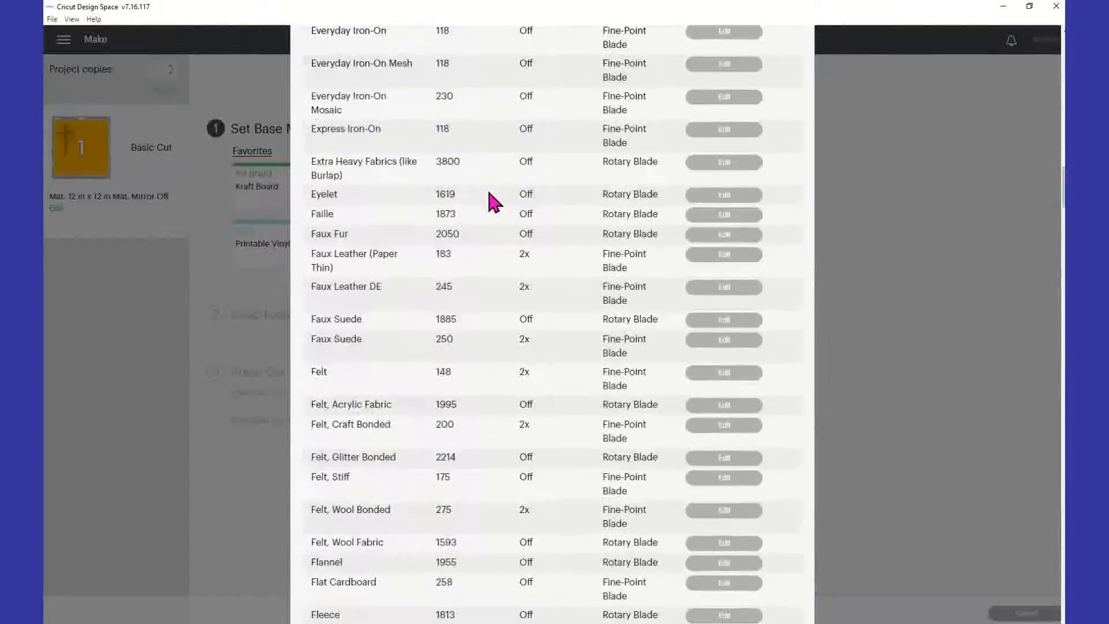
scroll(489, 190, up, 18)
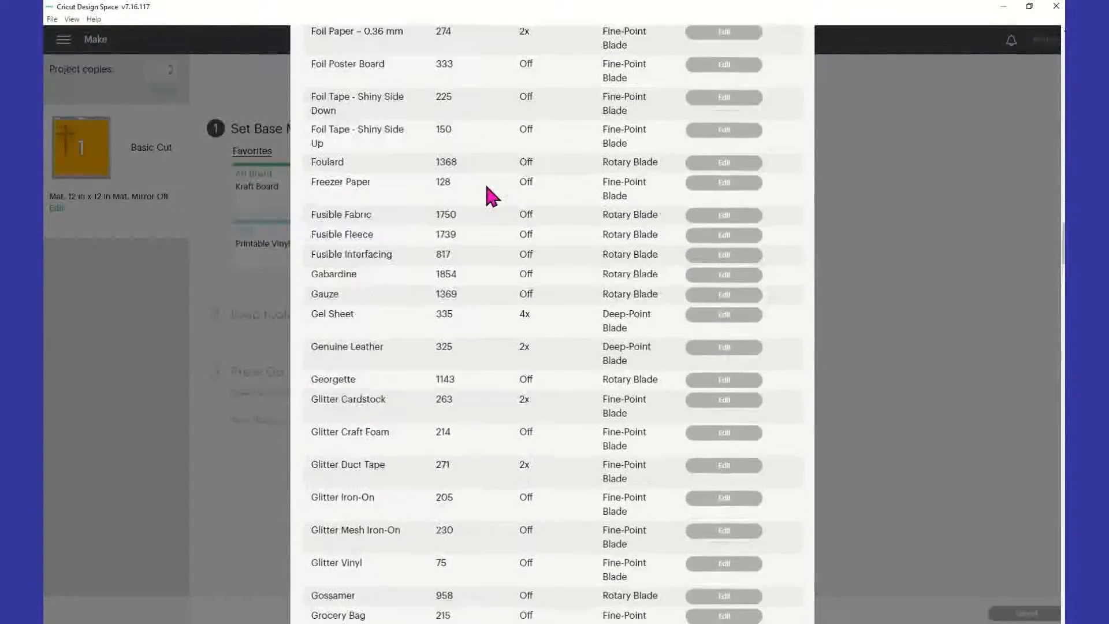
scroll(490, 191, up, 20)
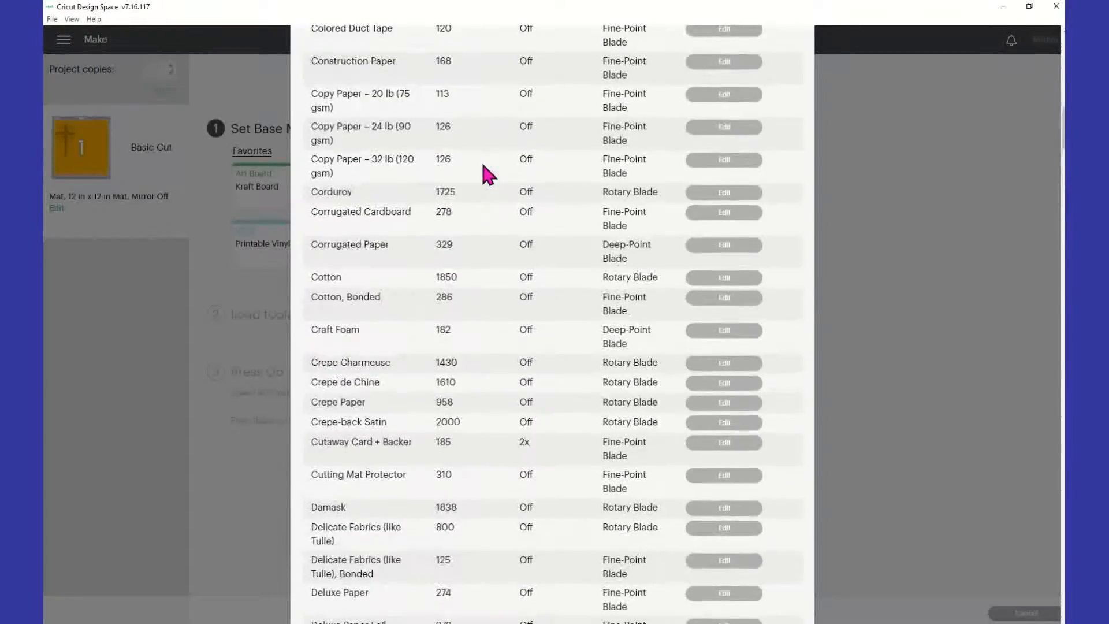
scroll(488, 174, up, 2)
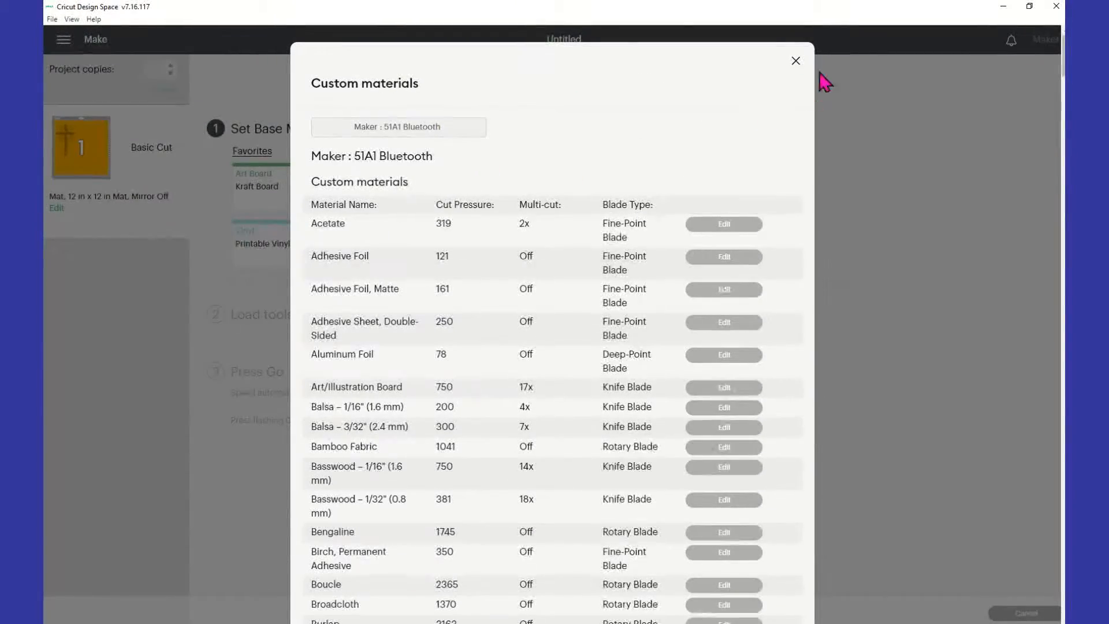
click(796, 61)
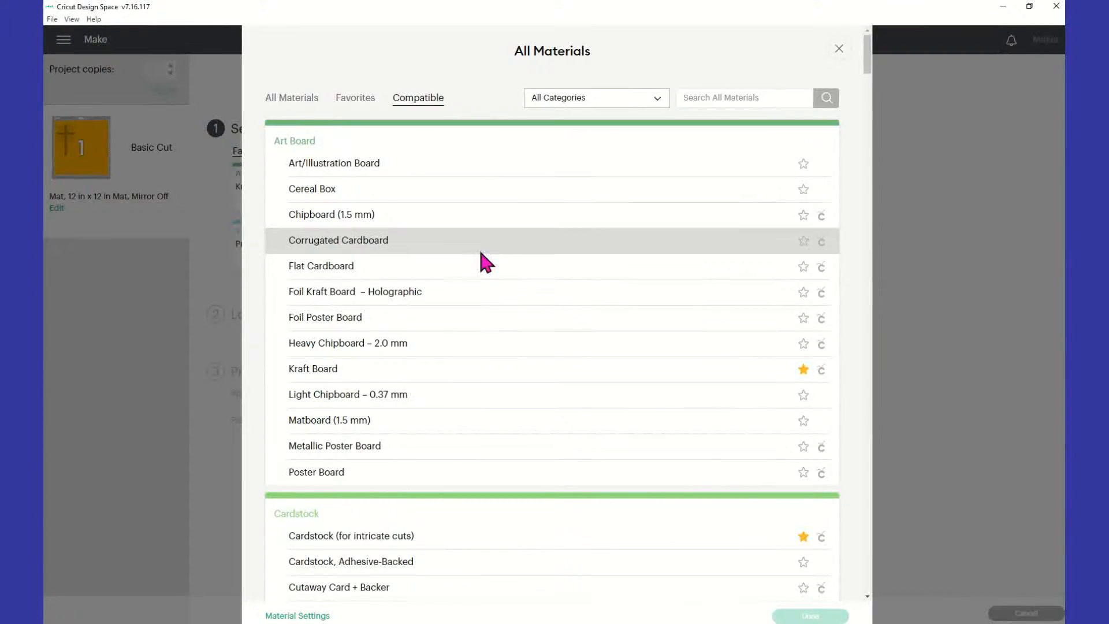
Look through the compatible materials list, including the cardstock and fabric categories, for a suitable flock material.
scroll(495, 317, down, 5)
scroll(495, 317, down, 12)
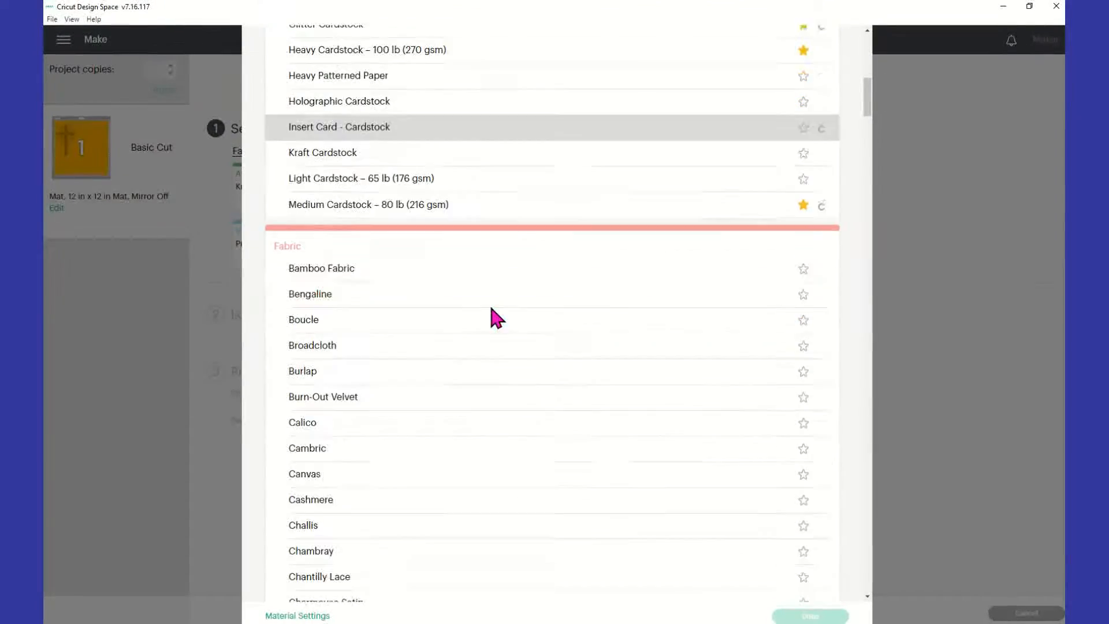
scroll(491, 309, down, 11)
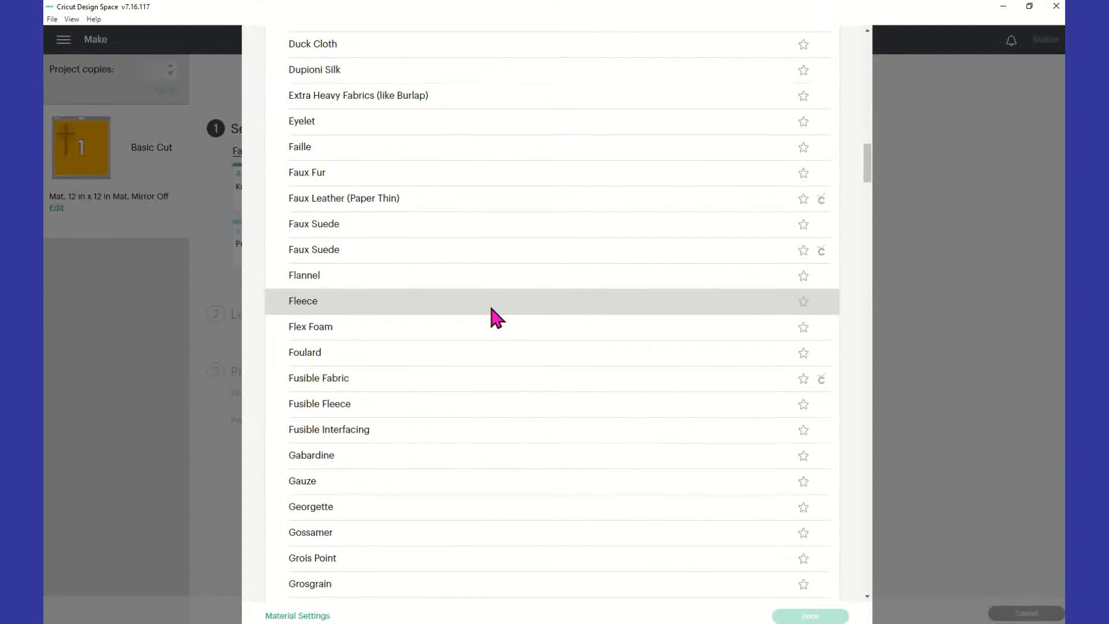
scroll(491, 308, down, 1)
scroll(497, 317, down, 14)
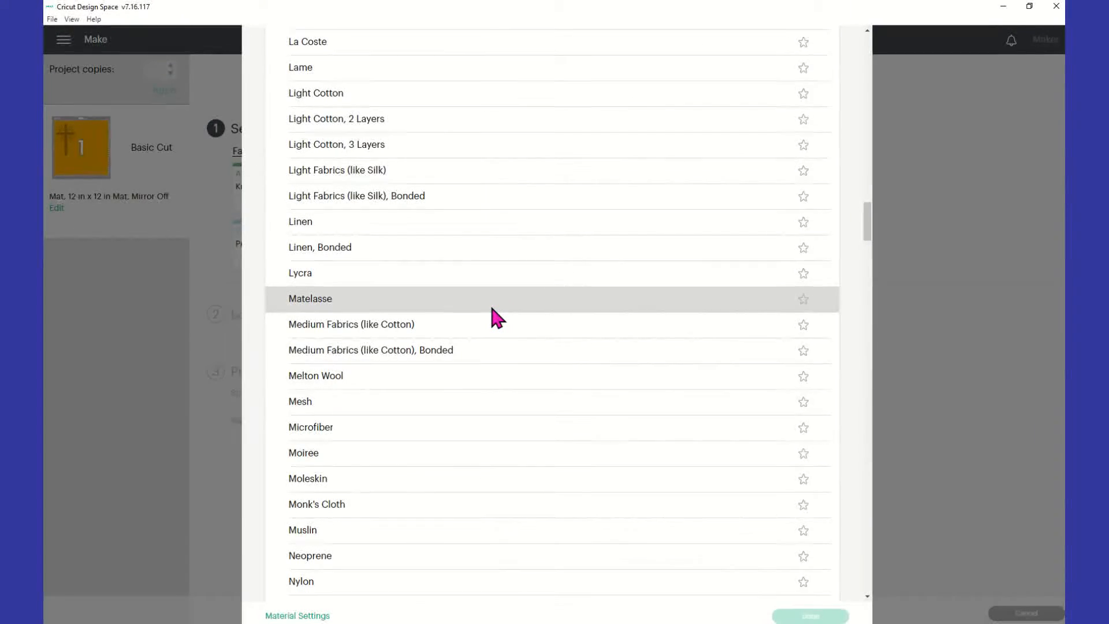
scroll(494, 315, up, 10)
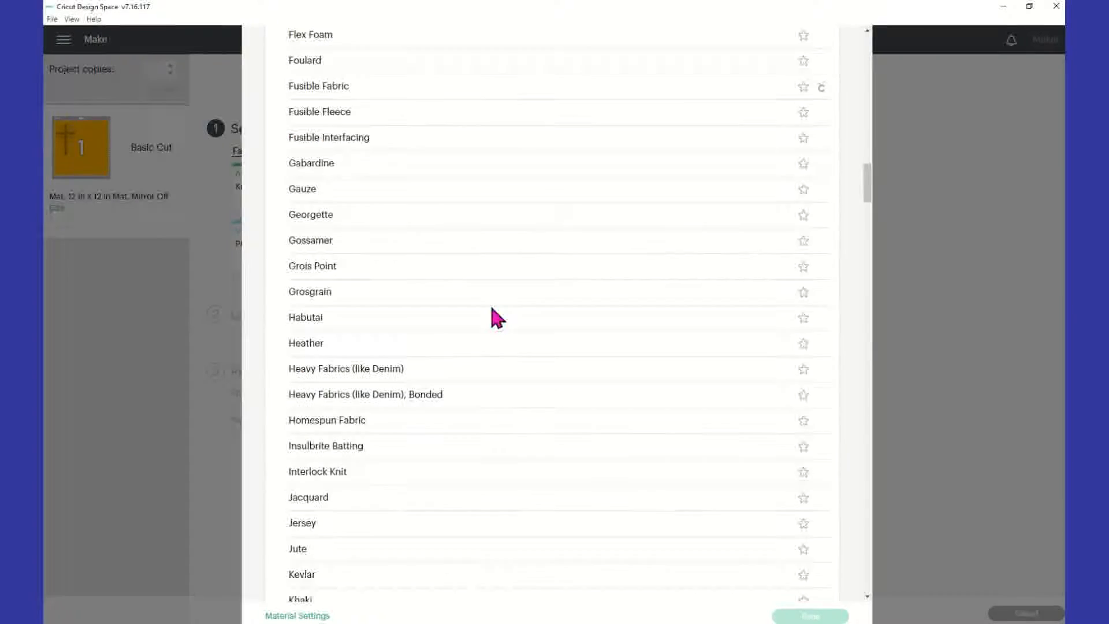
scroll(498, 318, up, 12)
scroll(493, 308, down, 3)
scroll(493, 309, down, 1)
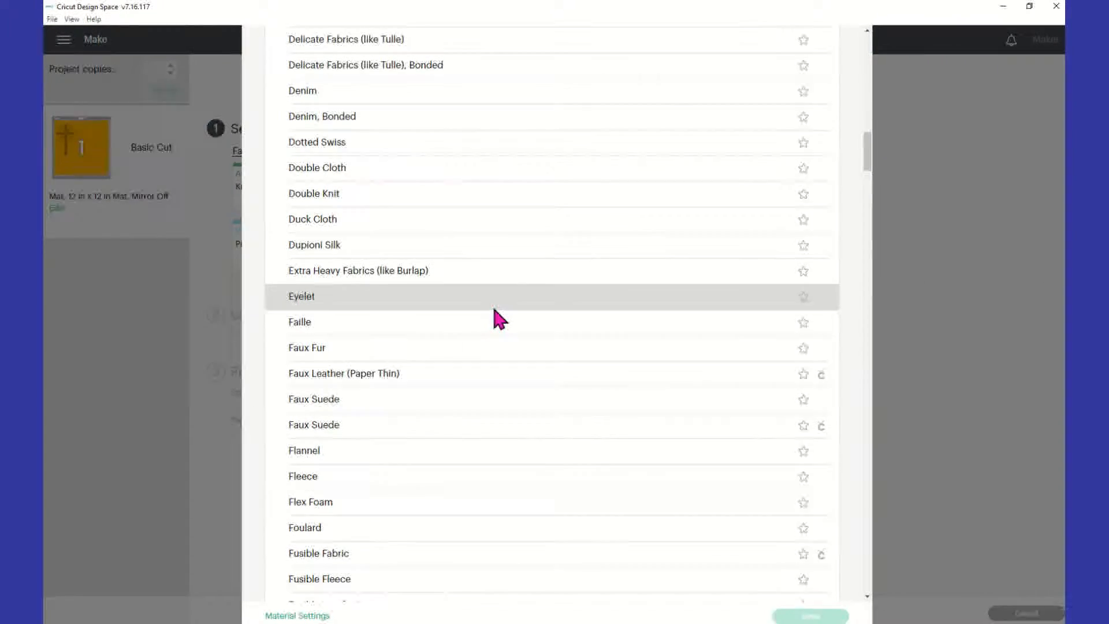
scroll(494, 311, up, 10)
scroll(495, 318, up, 14)
Search the compatible materials for "flock" and close the materials list without choosing one.
click(763, 97)
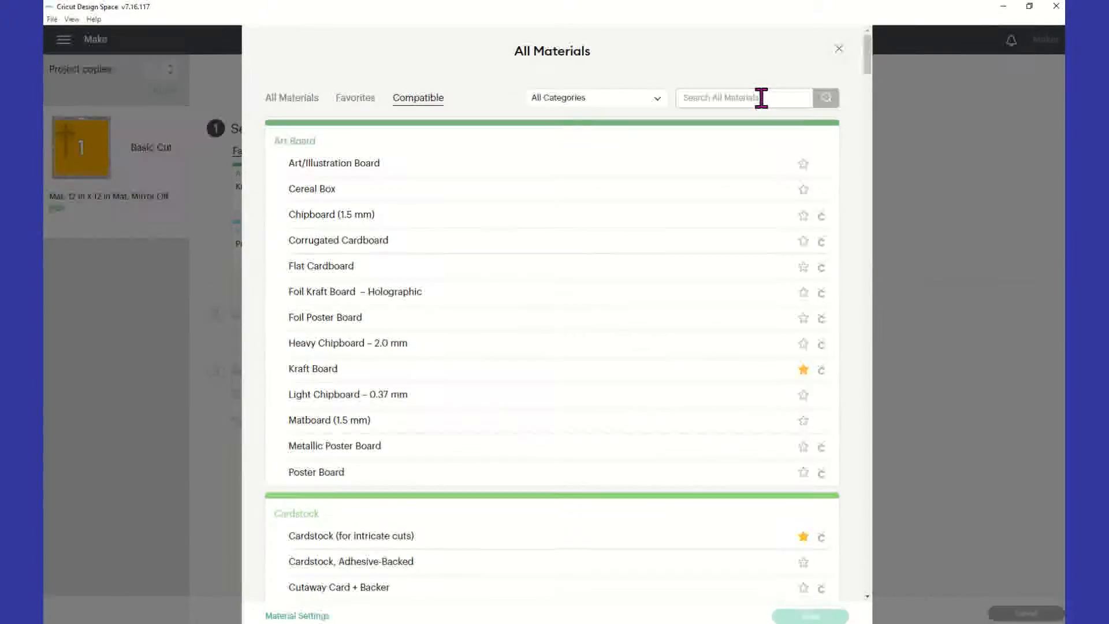
text(flock)
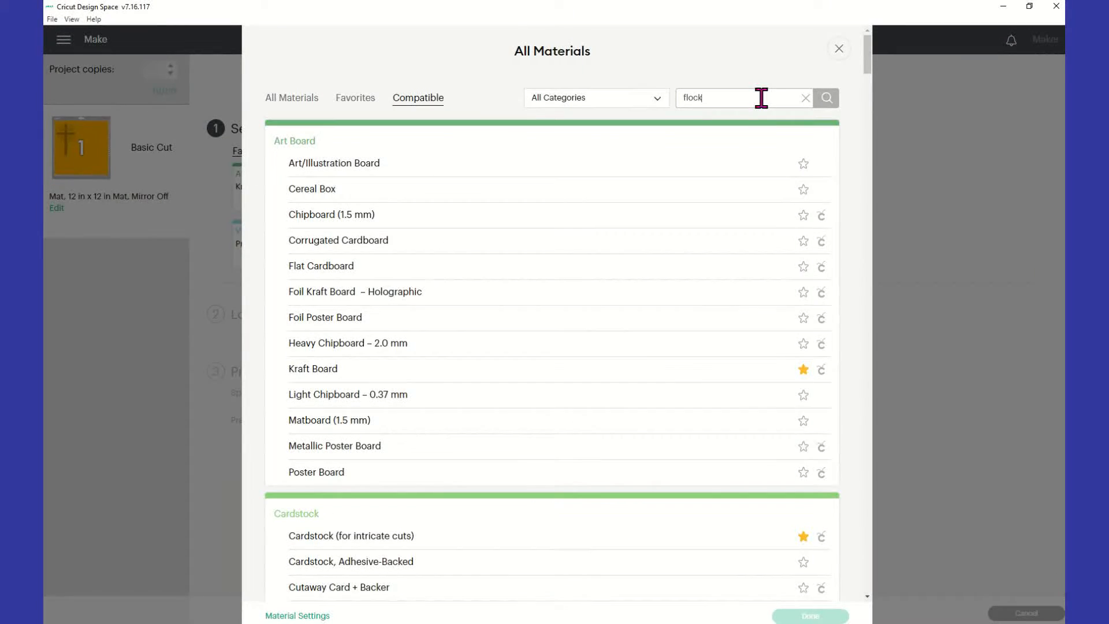
click(826, 102)
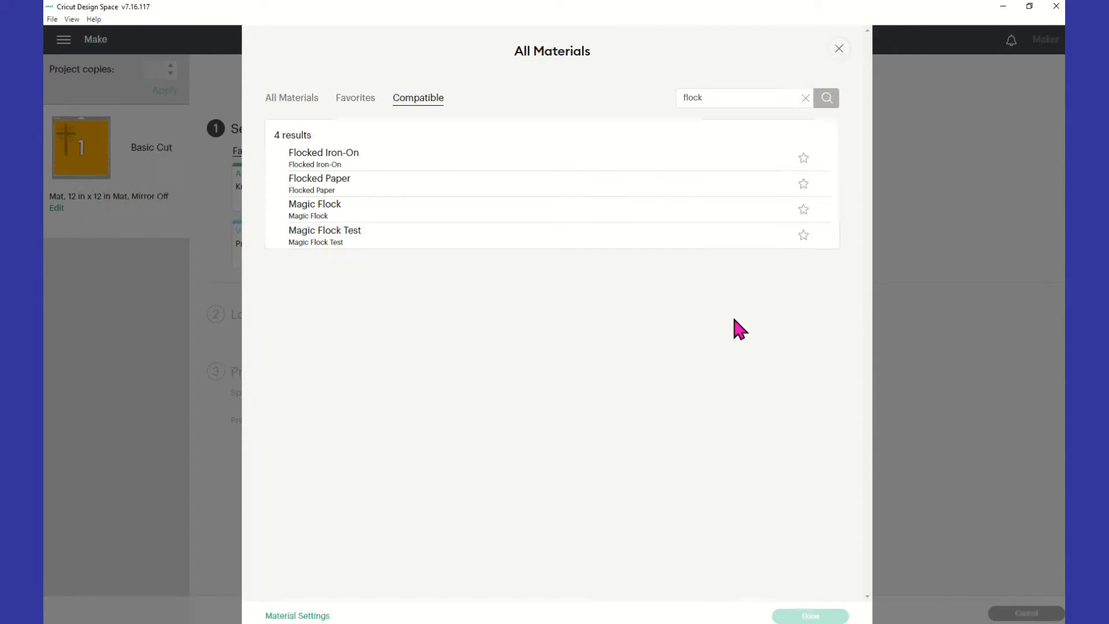
click(841, 51)
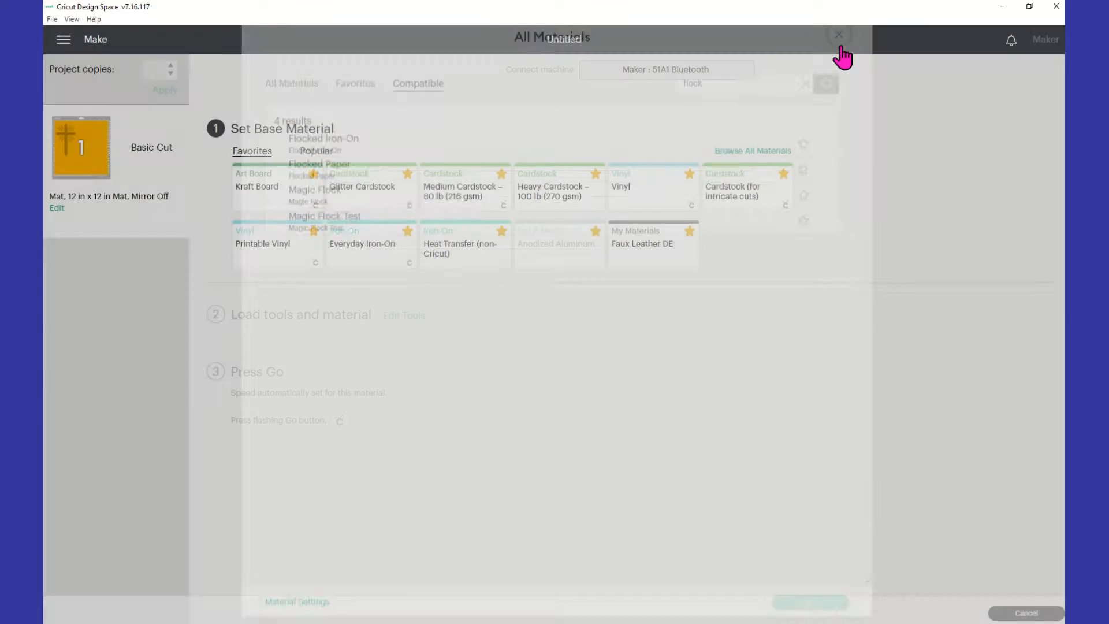
Browse all materials again and open the custom material settings.
click(749, 151)
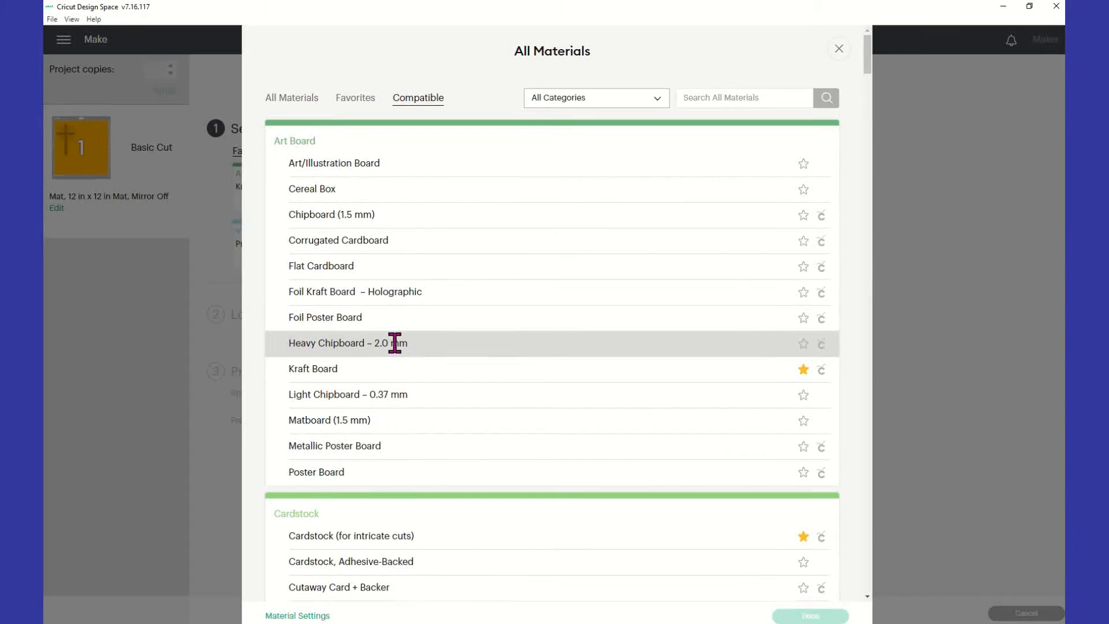
scroll(395, 342, down, 3)
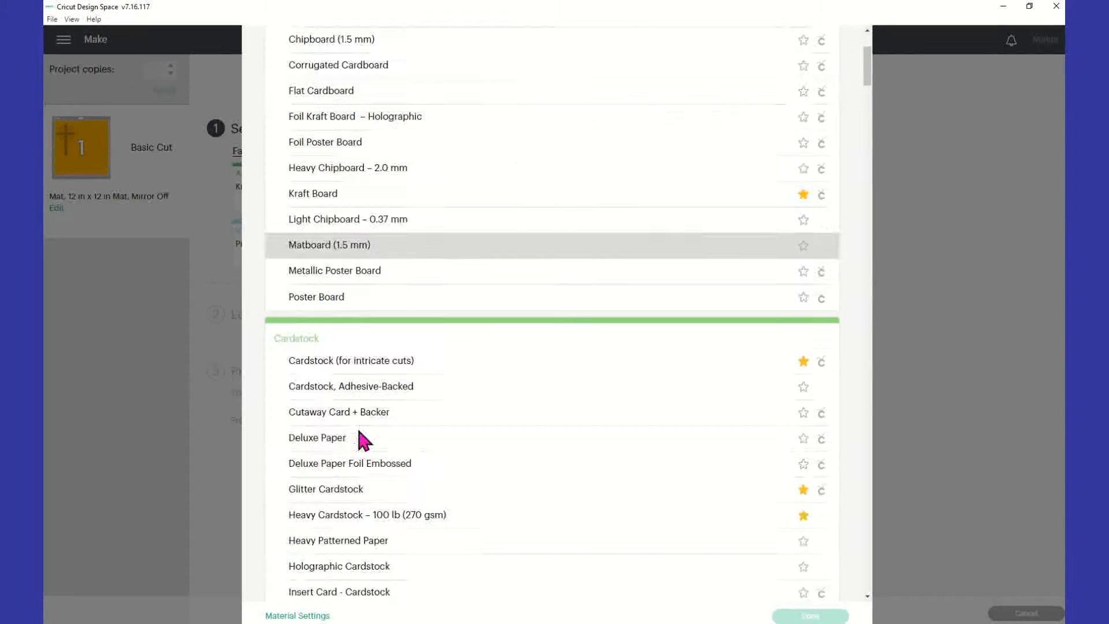
click(305, 615)
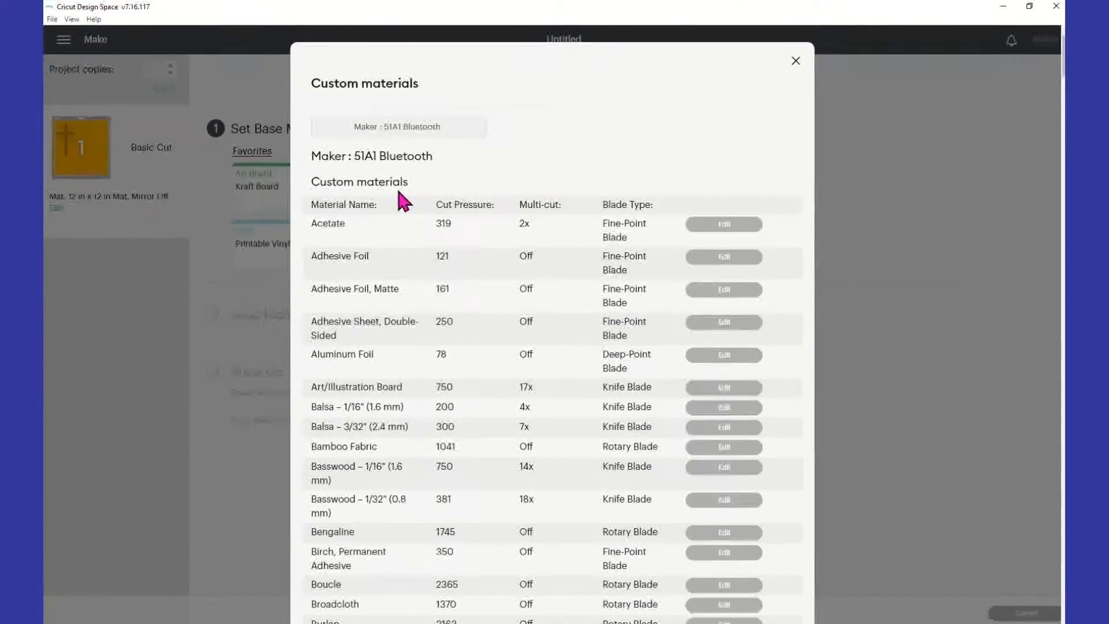
Add a new custom material named "sticky flock de" at the end of the custom materials list and save it.
scroll(471, 329, down, 20)
scroll(471, 341, down, 20)
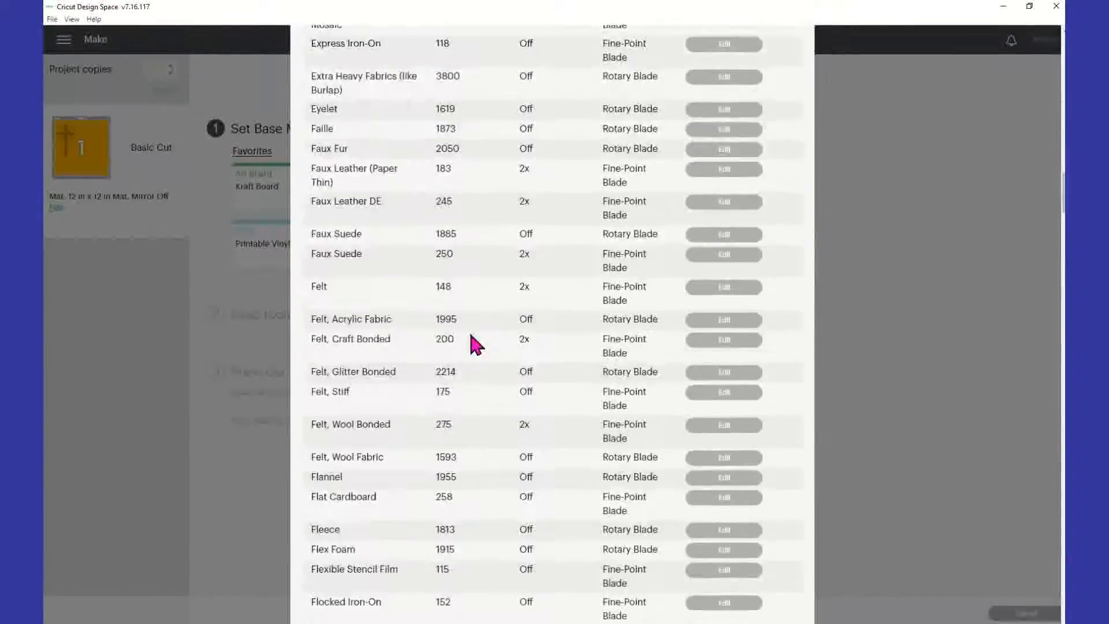
scroll(471, 341, down, 20)
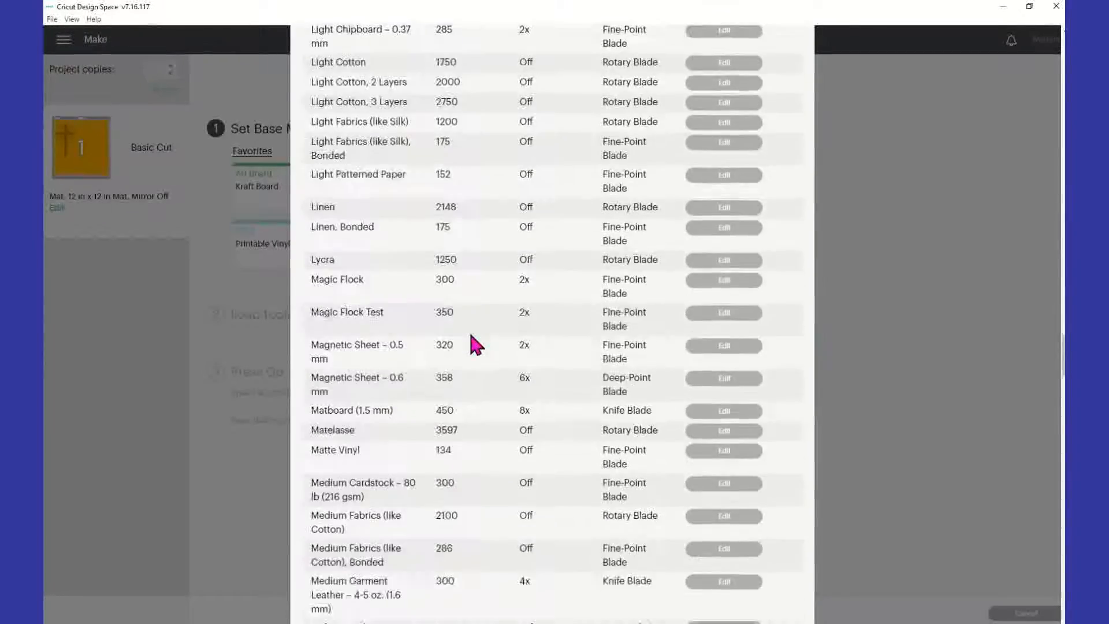
scroll(471, 344, down, 20)
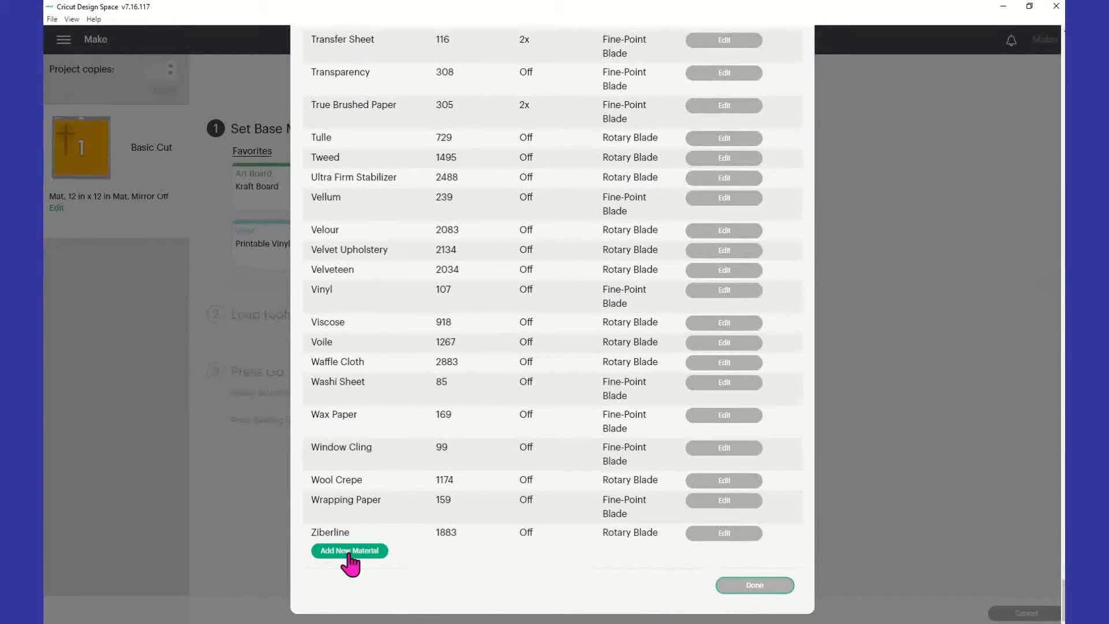
click(349, 553)
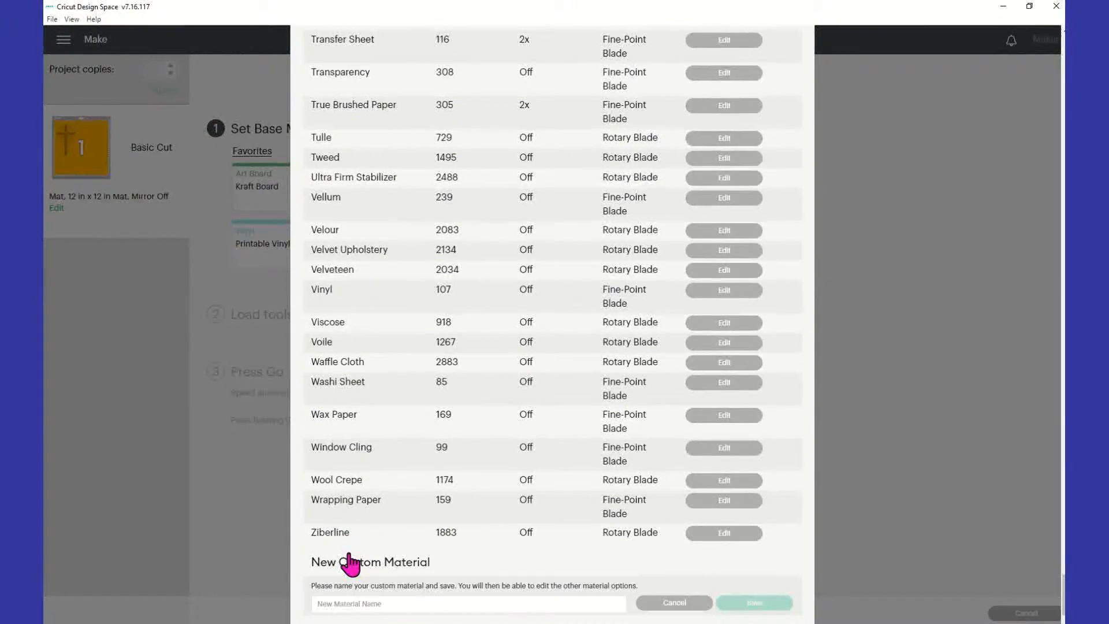
scroll(383, 572, down, 1)
click(387, 546)
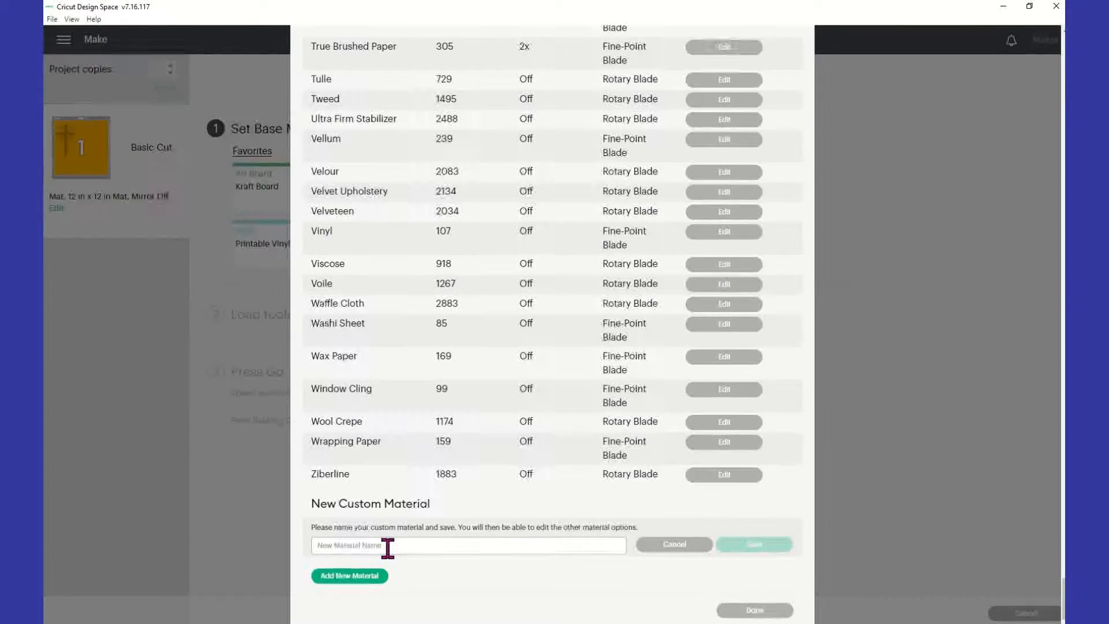
text(stic)
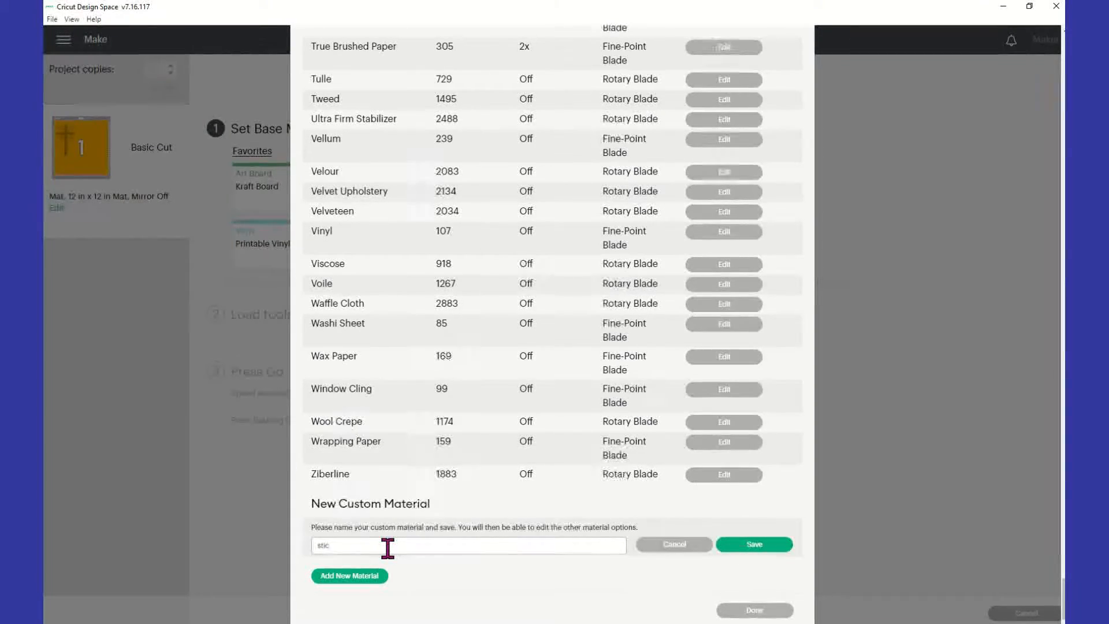
text(ky flock de)
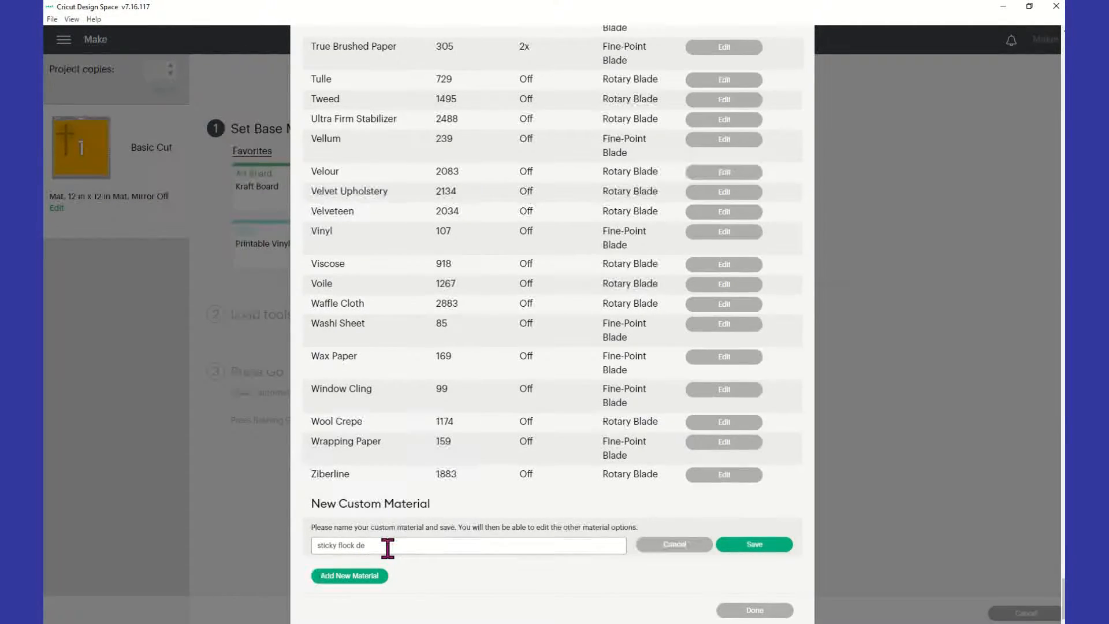
click(761, 549)
Set the sticky flock de material's cut pressure to 265, keep multi-cut Off with the Fine-Point Blade, and save it.
scroll(360, 307, up, 6)
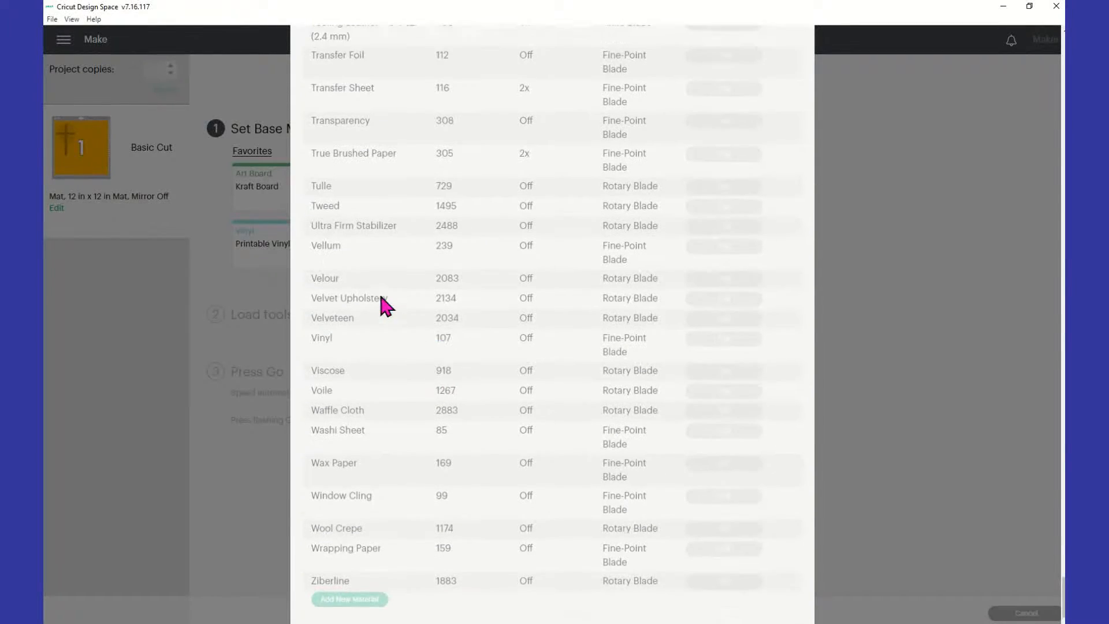
scroll(360, 308, up, 4)
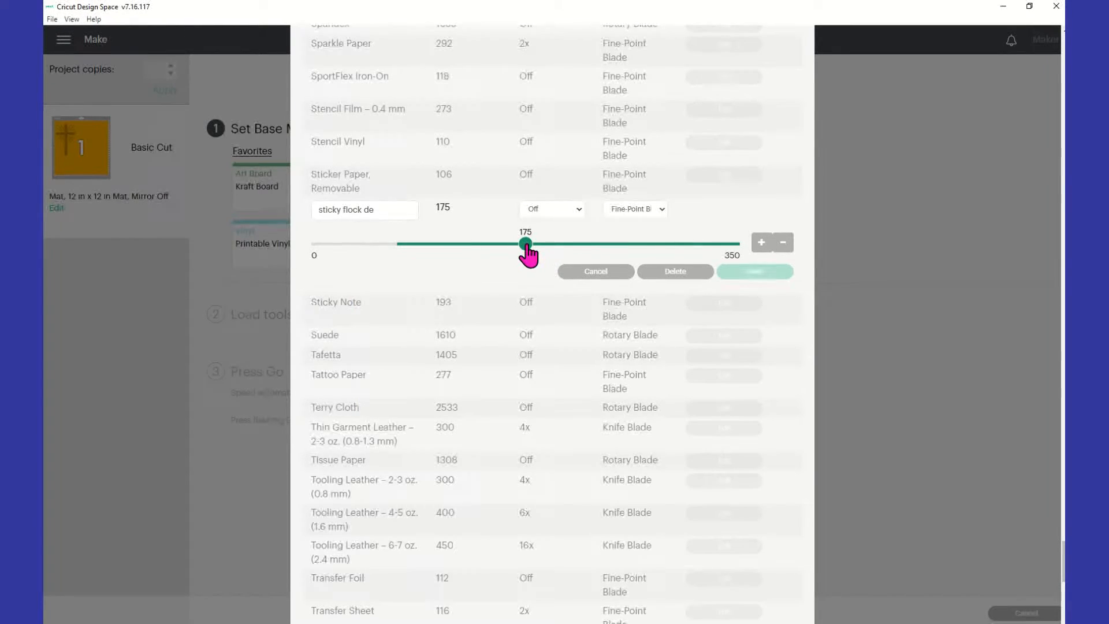
drag(528, 247, 645, 251)
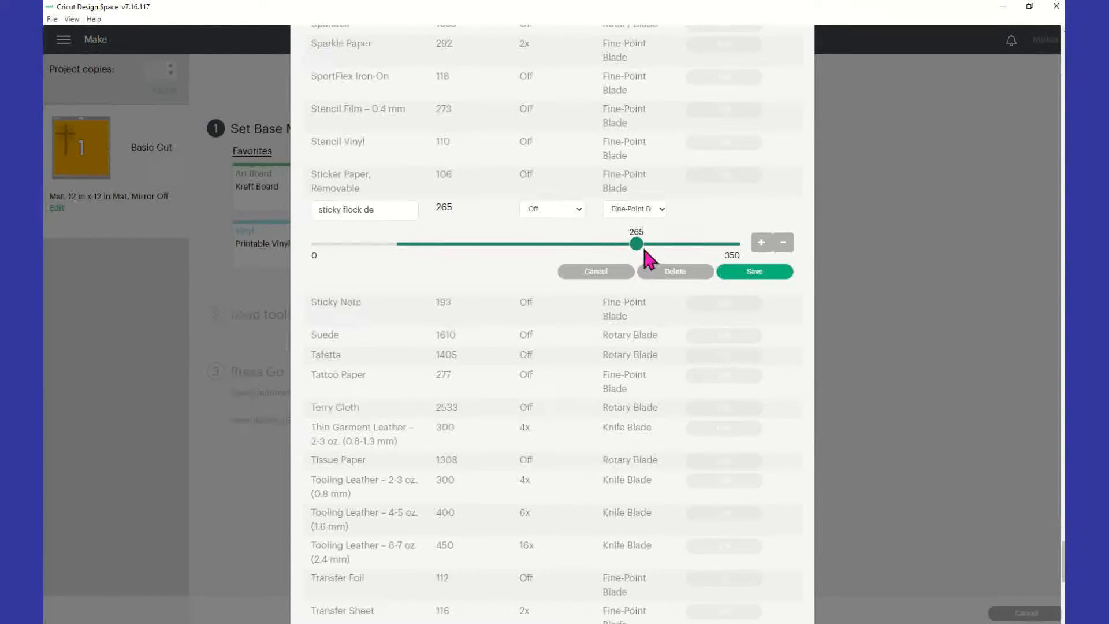
click(580, 211)
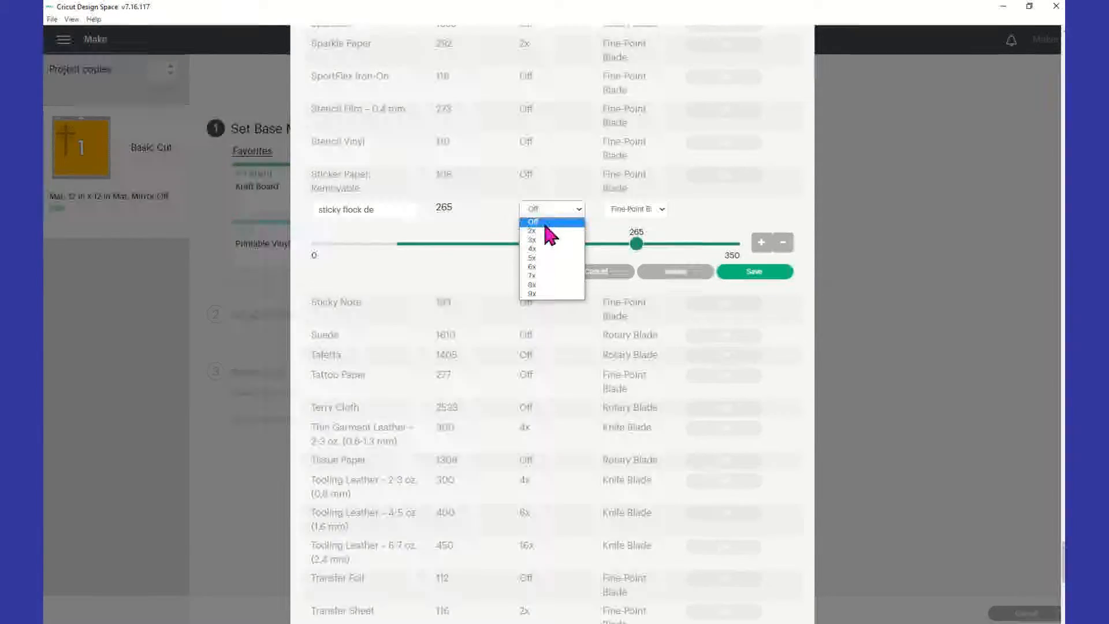
click(542, 222)
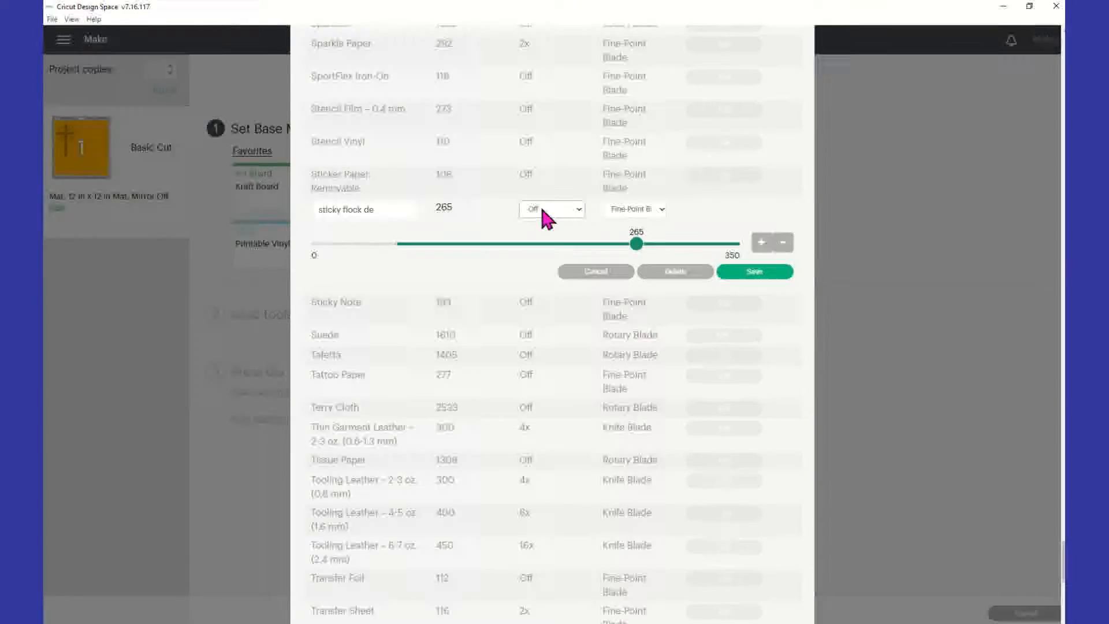
click(579, 212)
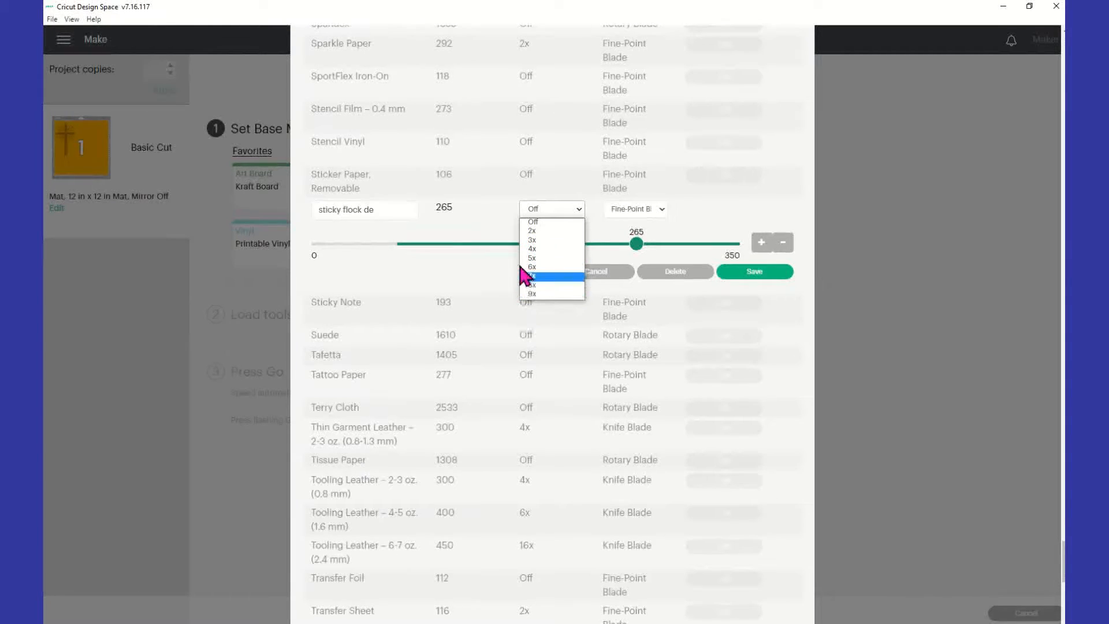
click(534, 223)
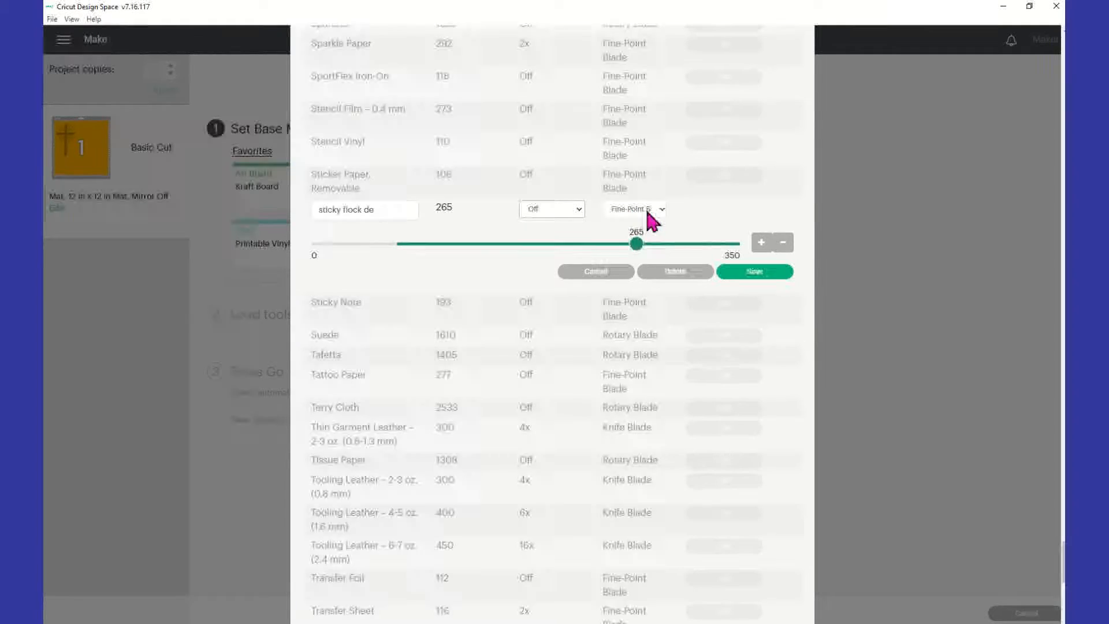
click(786, 270)
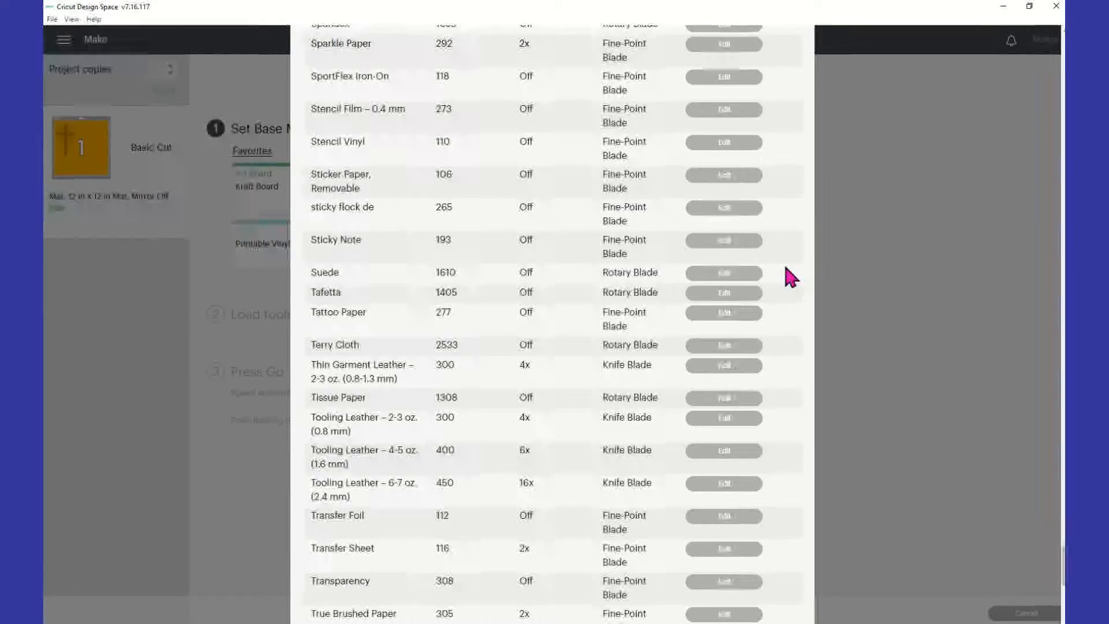
Review the custom materials list and finish editing it, returning to the base material choices.
scroll(702, 237, up, 6)
scroll(703, 237, up, 11)
scroll(686, 265, down, 20)
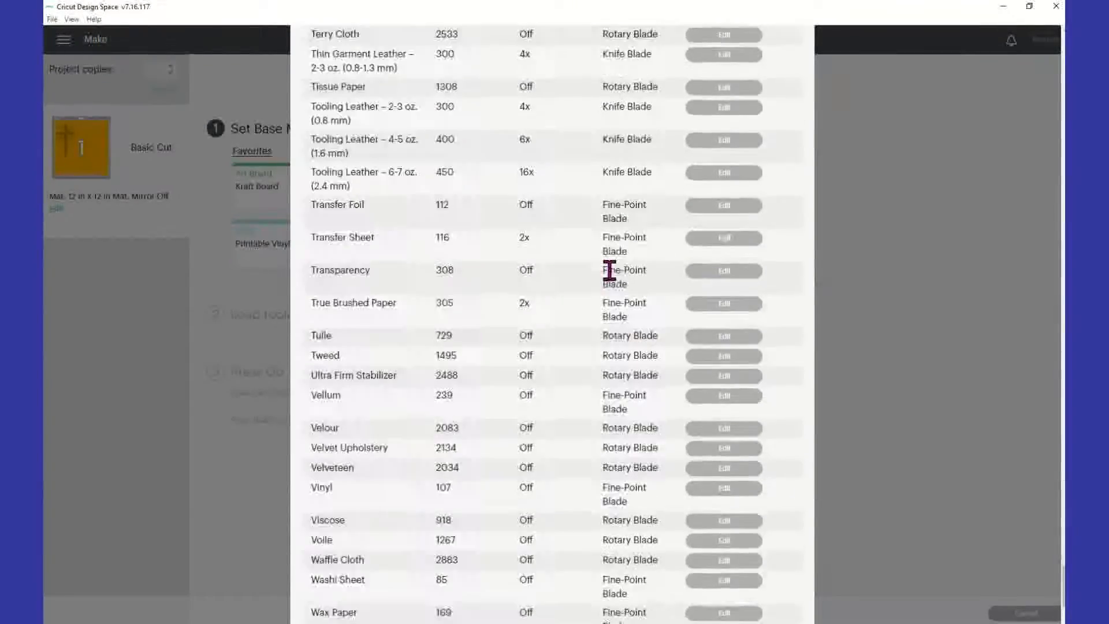
scroll(610, 272, down, 4)
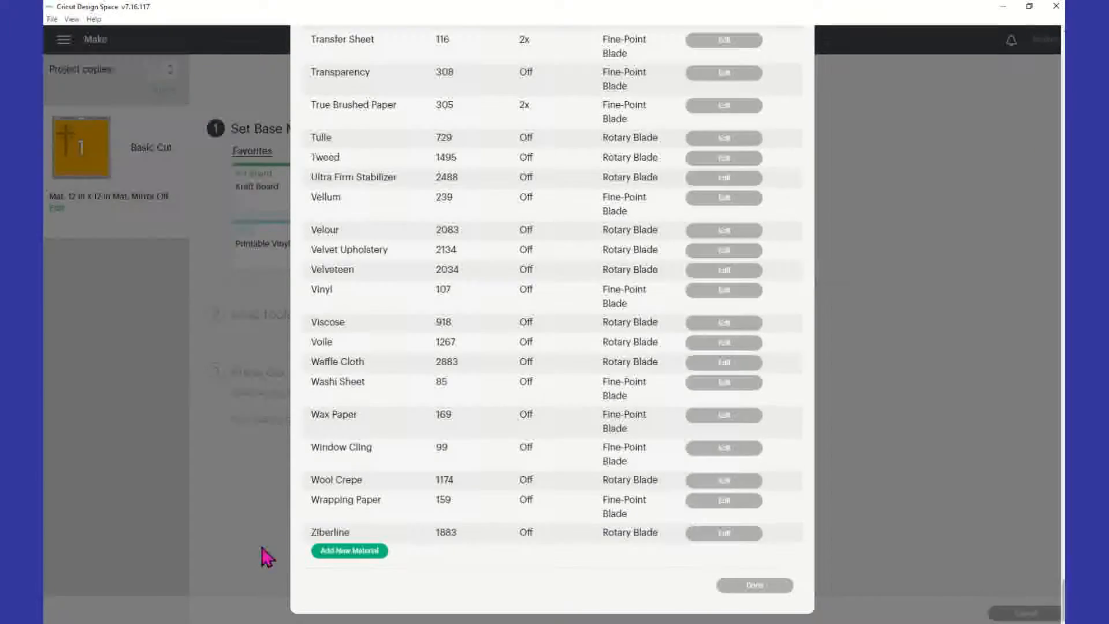
click(753, 587)
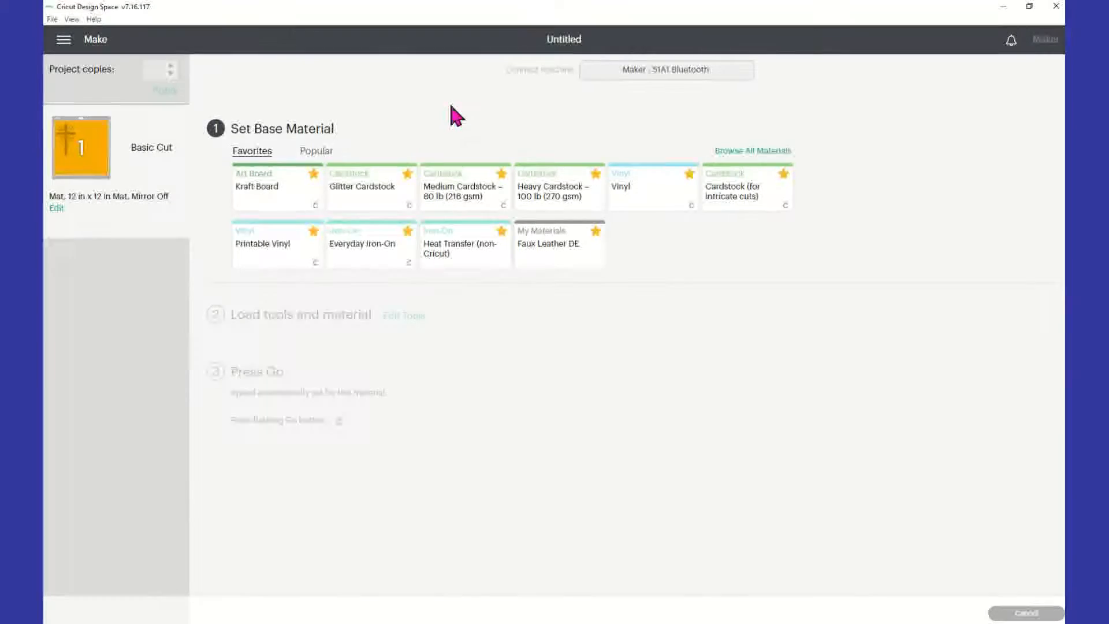
Search all materials for "sticky" and set sticky flock de as the base material.
click(763, 154)
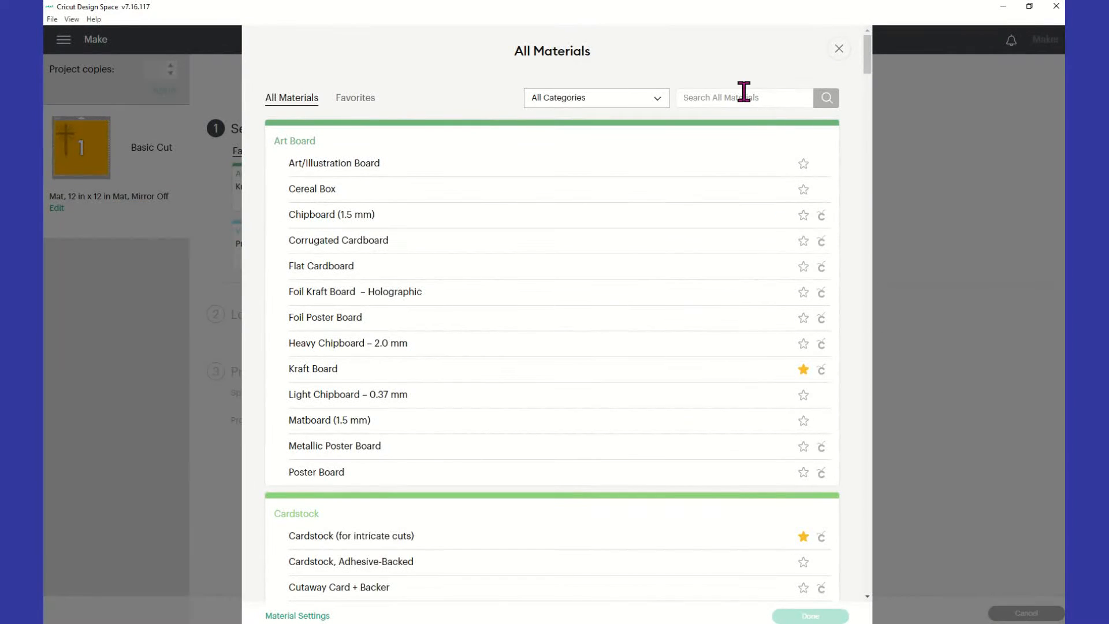
click(738, 94)
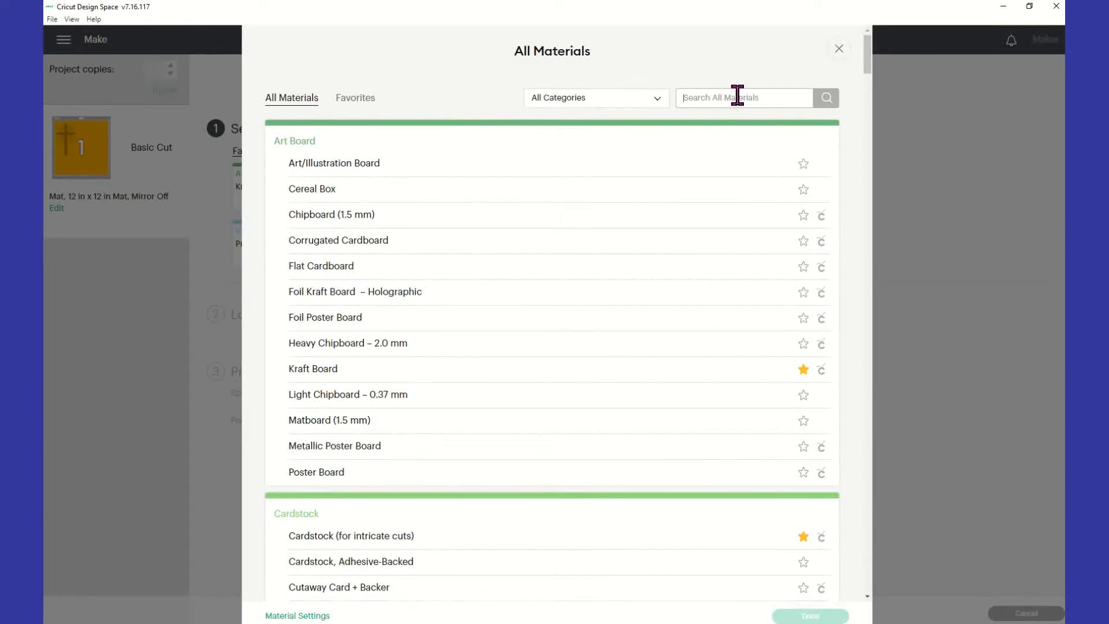
text(sticky)
click(826, 99)
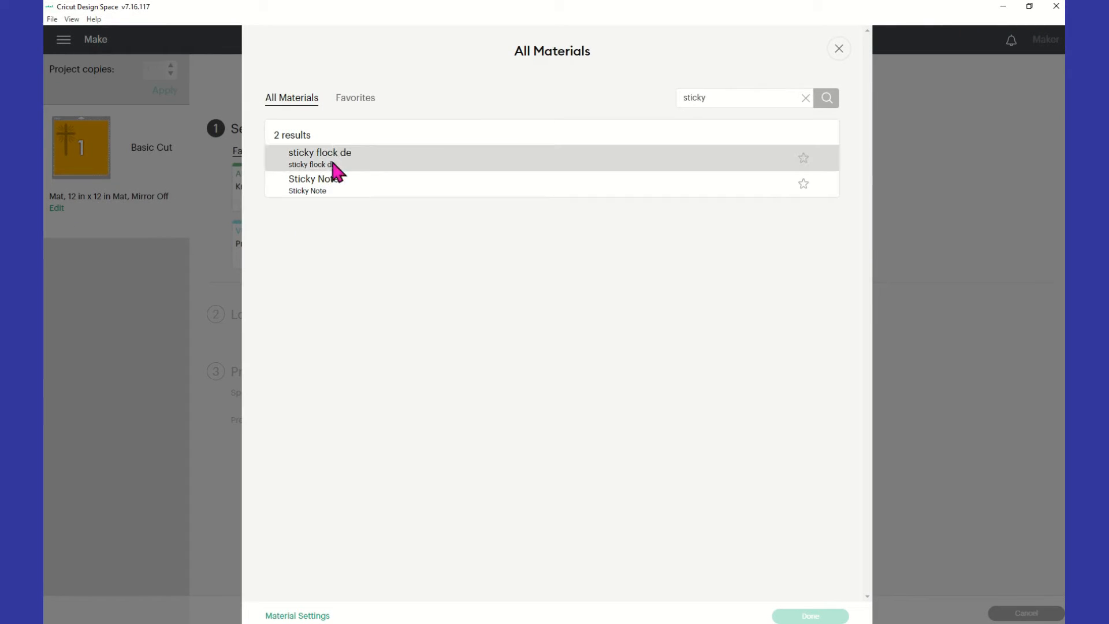
click(346, 160)
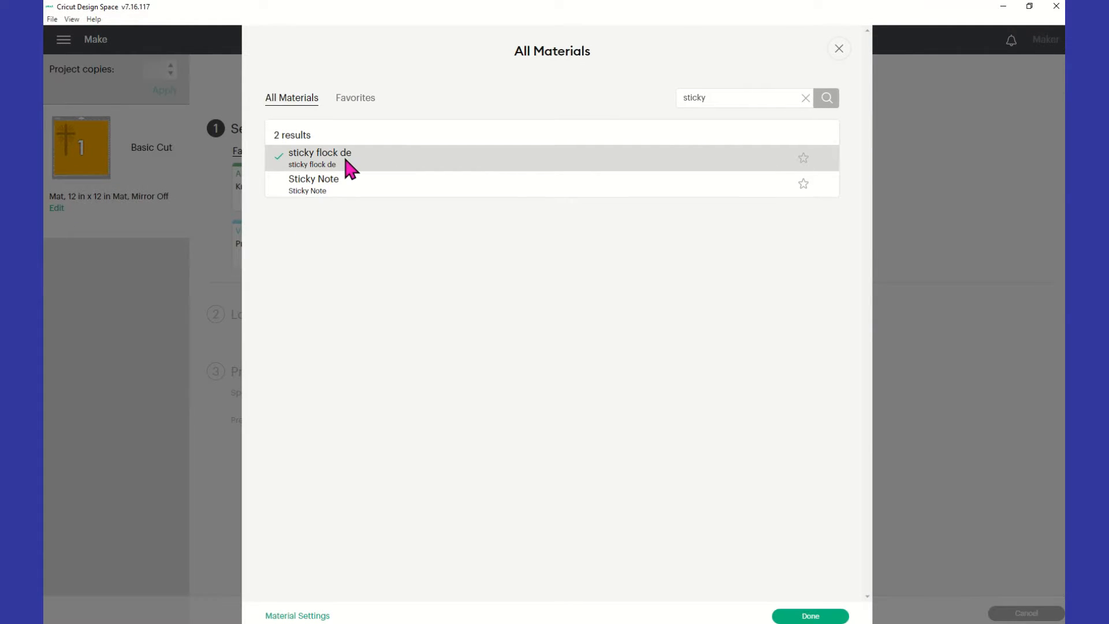
click(811, 615)
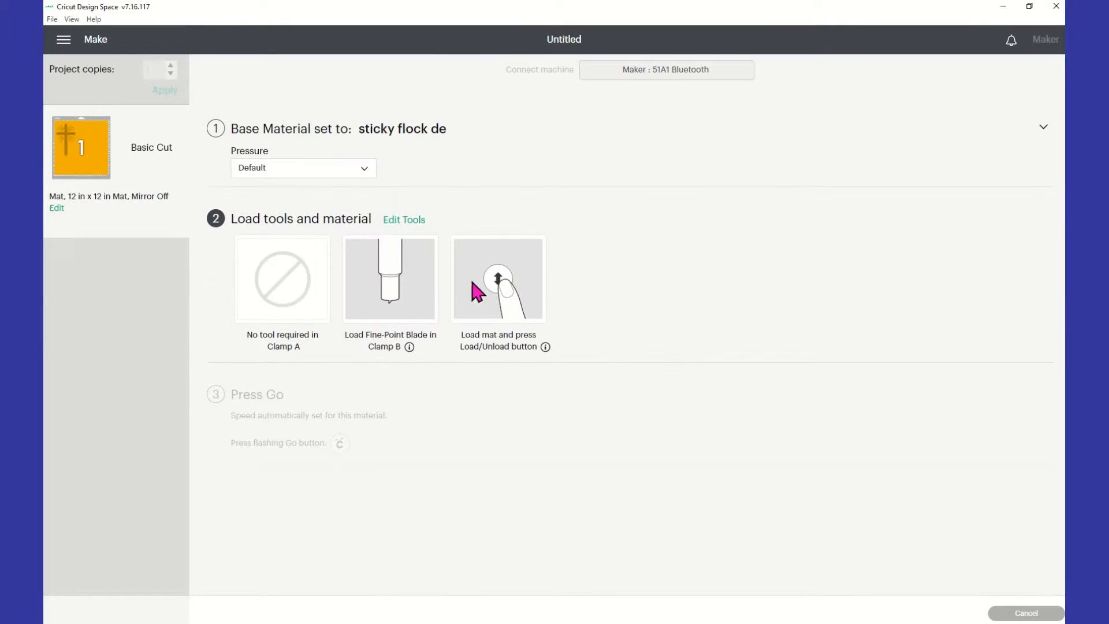